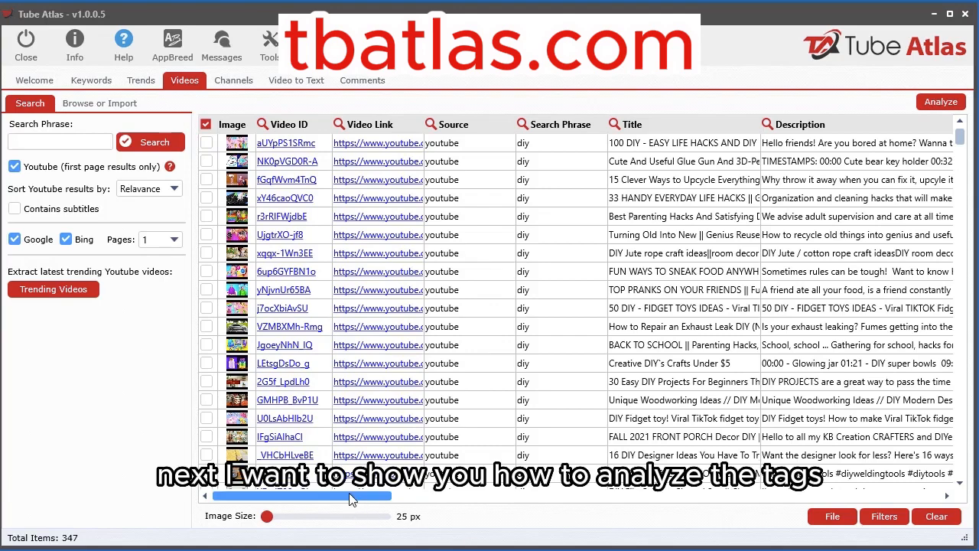
# - Examine the search phrase and the tags of the first videos in the DIY results list
pyautogui.moveTo(349, 492); pyautogui.dragTo(903, 496)
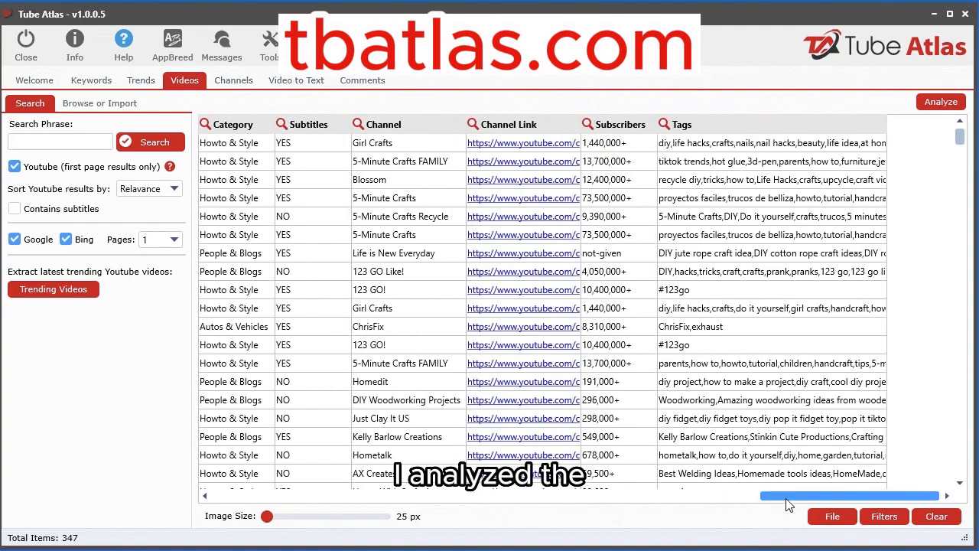
pyautogui.moveTo(788, 504); pyautogui.dragTo(243, 501)
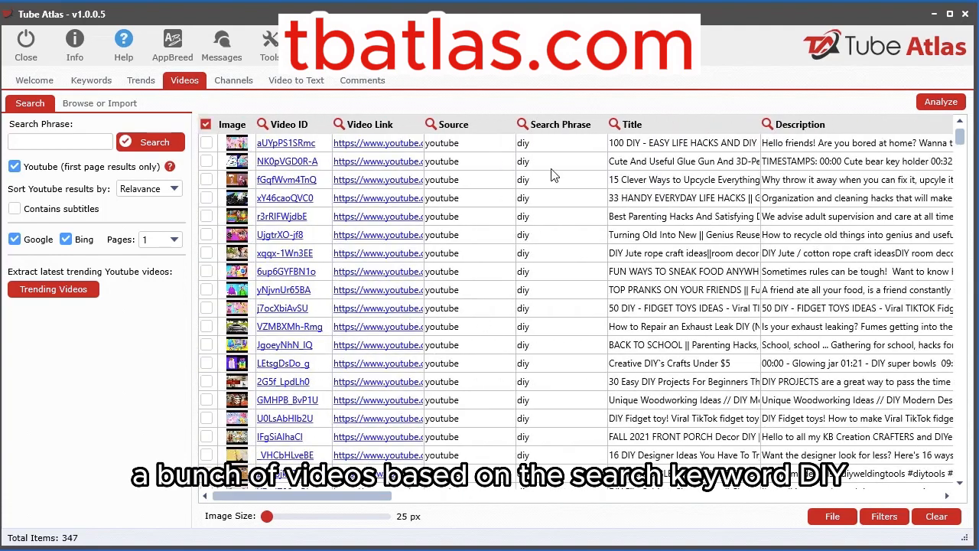
pyautogui.click(558, 149)
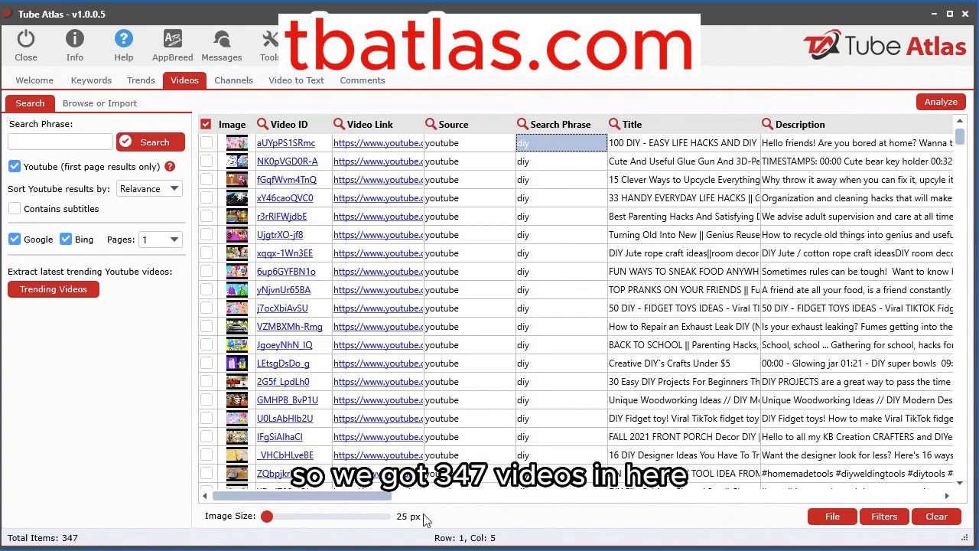
pyautogui.moveTo(371, 496); pyautogui.dragTo(920, 482)
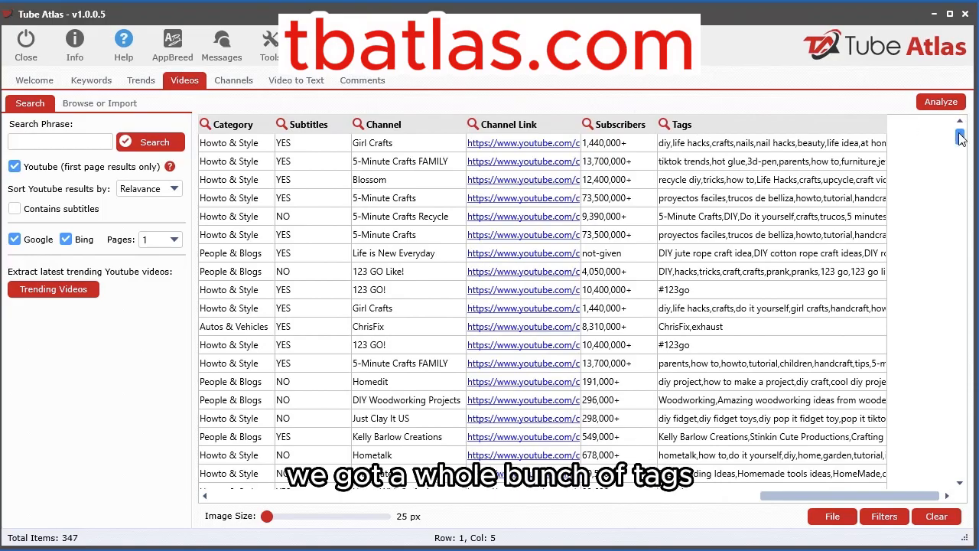
pyautogui.moveTo(960, 136)
pyautogui.mouseDown()
pyautogui.moveTo(967, 413)
pyautogui.moveTo(961, 137)
pyautogui.mouseUp()
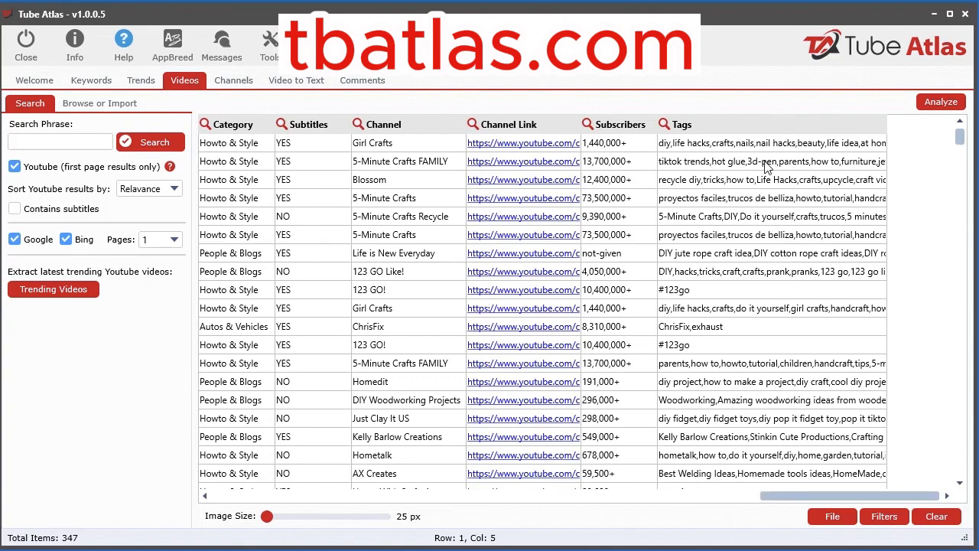
pyautogui.click(727, 145)
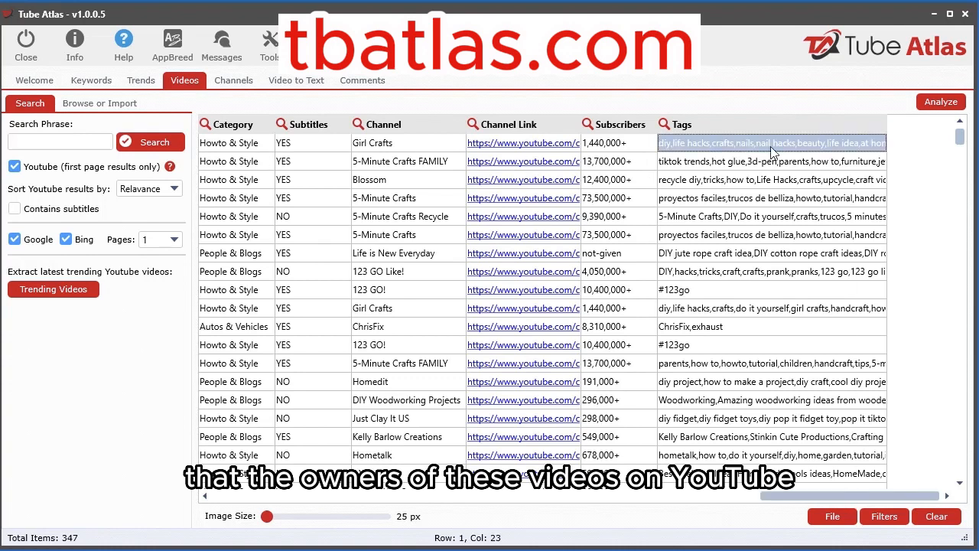
pyautogui.scroll(-1, 781, 355)
pyautogui.scroll(1, 781, 356)
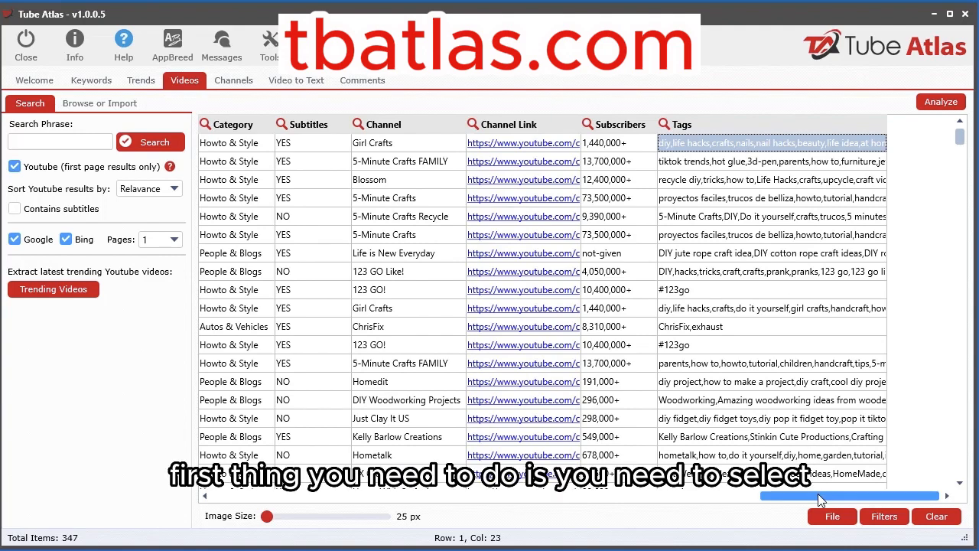
# - Tick the checkboxes for all rows in the video list
pyautogui.moveTo(818, 494); pyautogui.dragTo(269, 516)
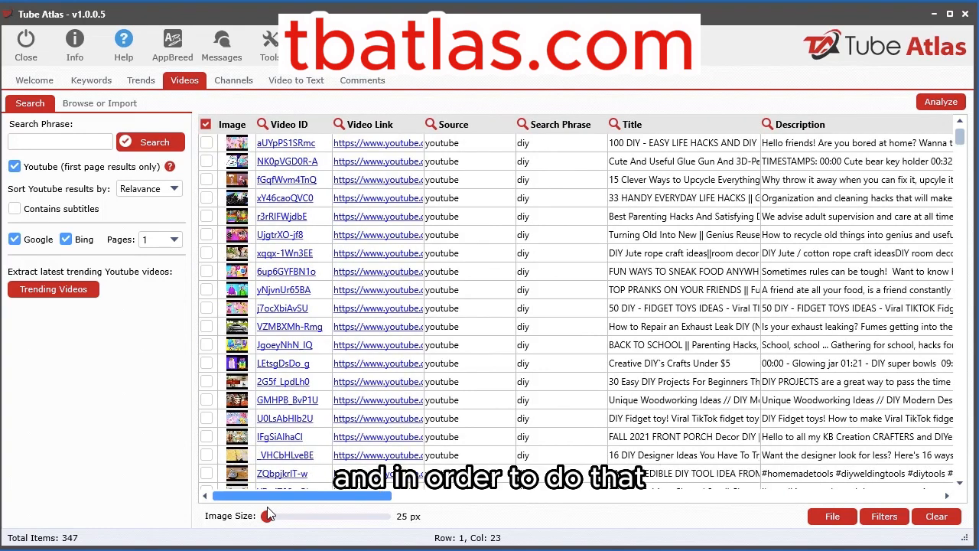
pyautogui.click(207, 143)
pyautogui.click(206, 162)
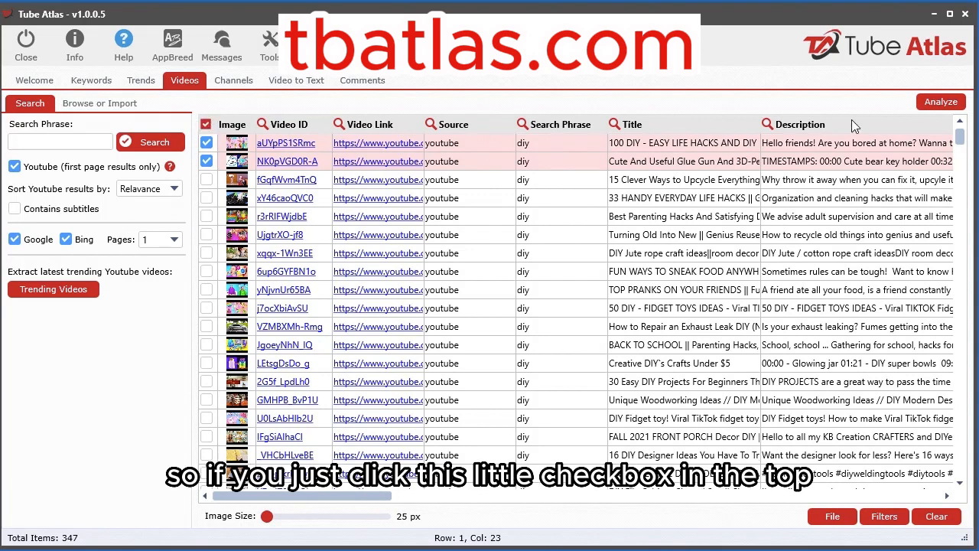
pyautogui.click(206, 124)
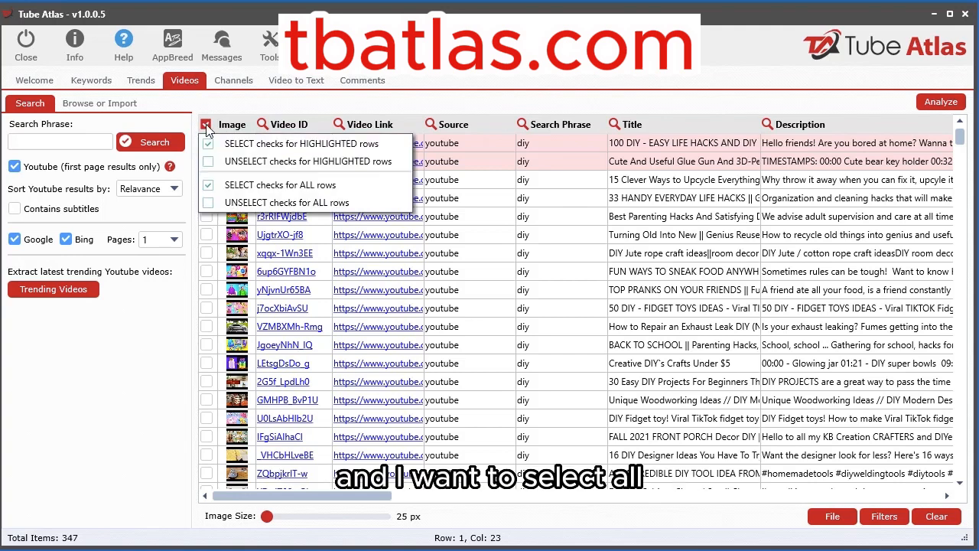
pyautogui.click(297, 185)
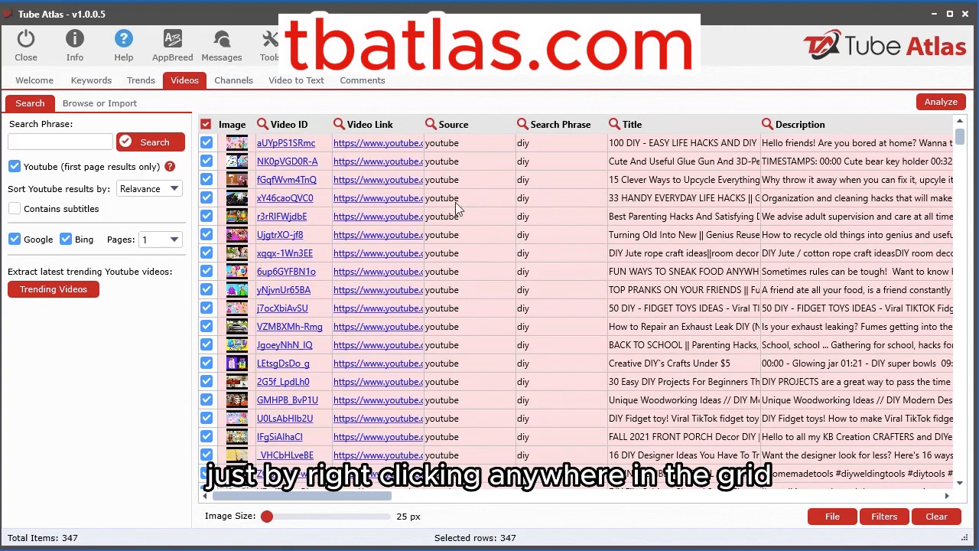
pyautogui.rightClick(473, 218)
pyautogui.moveTo(528, 242)
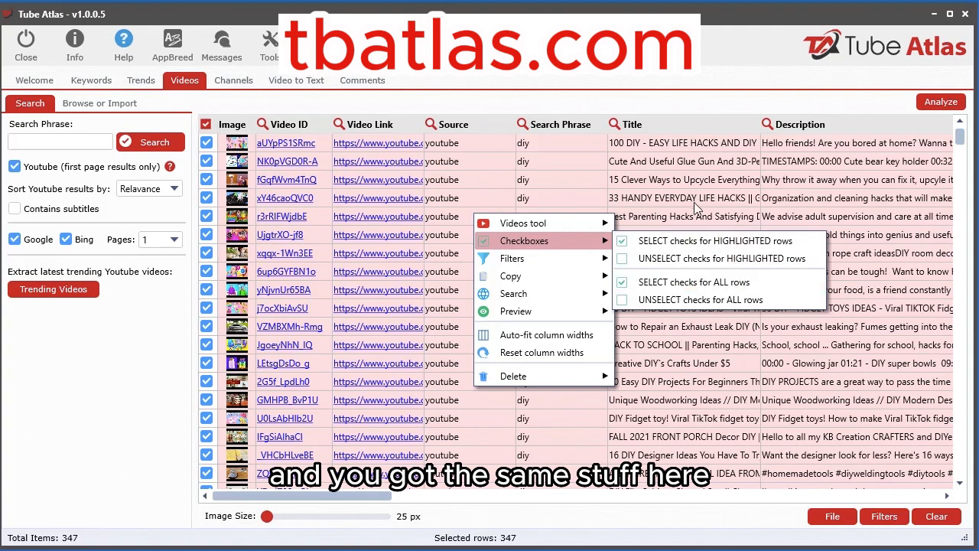
pyautogui.click(627, 109)
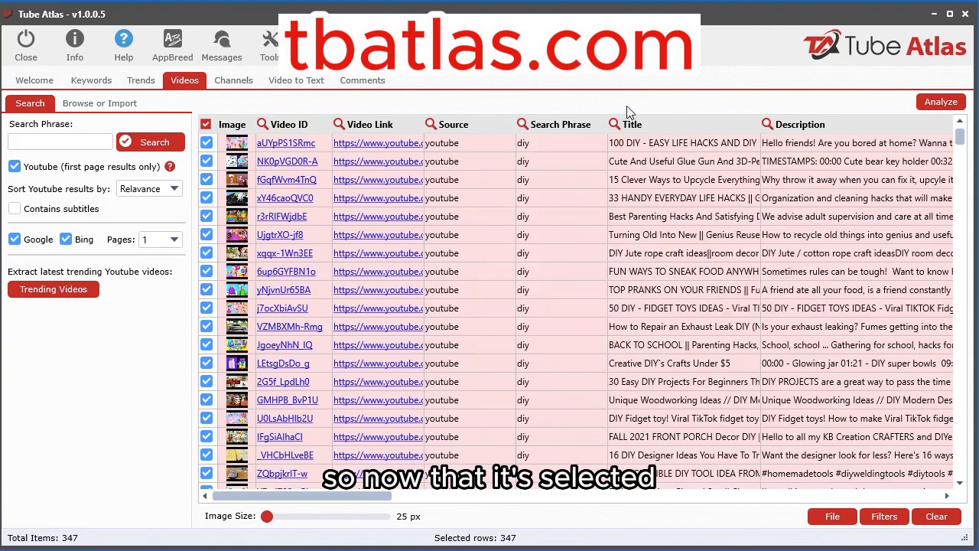
# - Run the video tag analysis on the checked videos and enlarge the results window to show all its columns
pyautogui.click(953, 103)
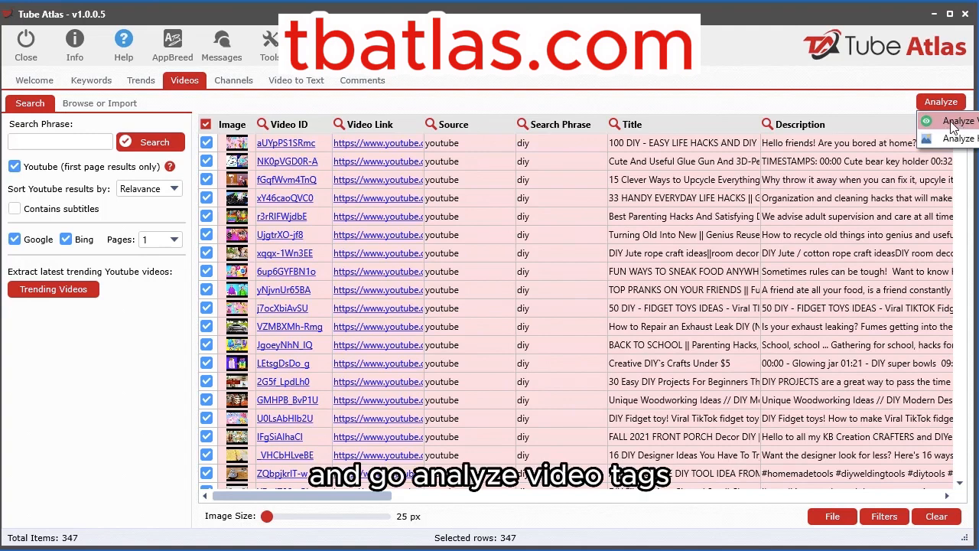
pyautogui.rightClick(494, 201)
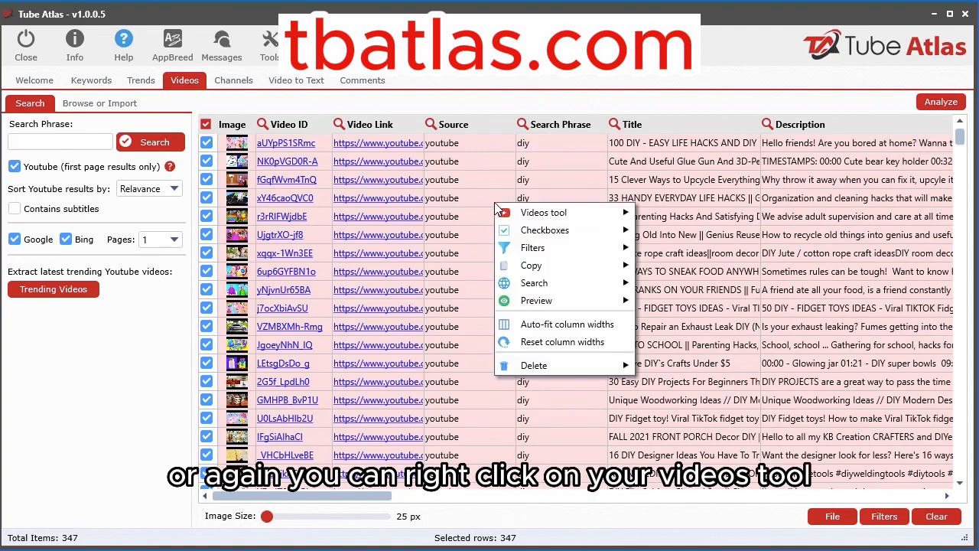
pyautogui.moveTo(579, 216)
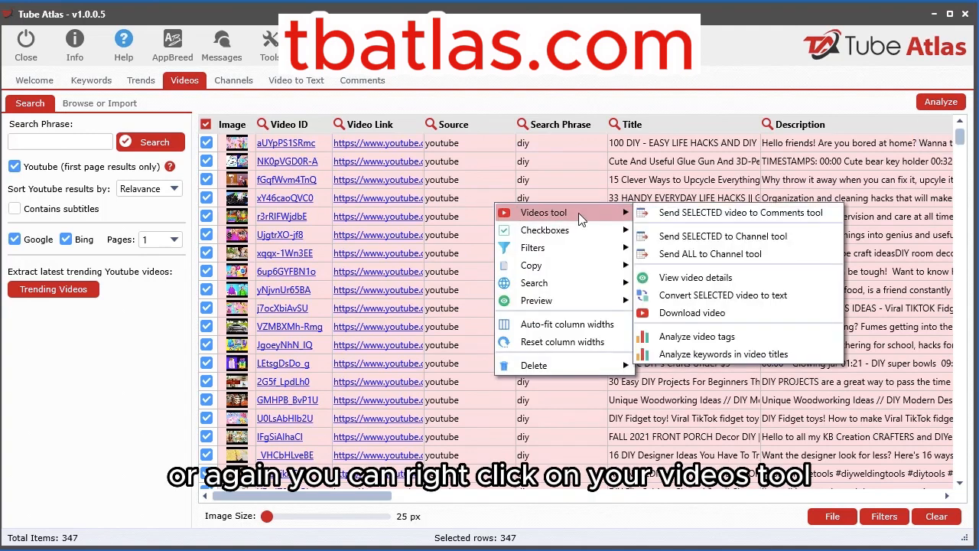
pyautogui.click(719, 341)
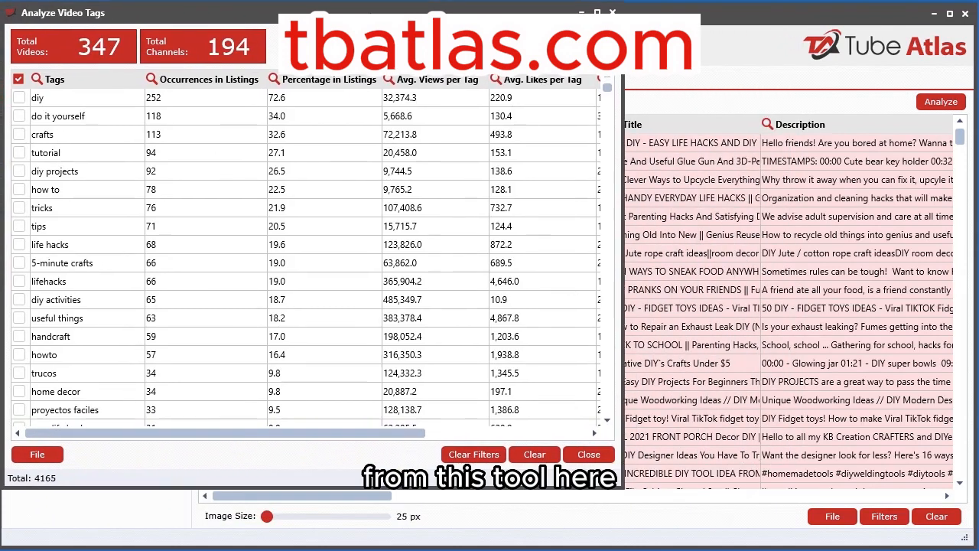
pyautogui.moveTo(623, 486); pyautogui.dragTo(972, 534)
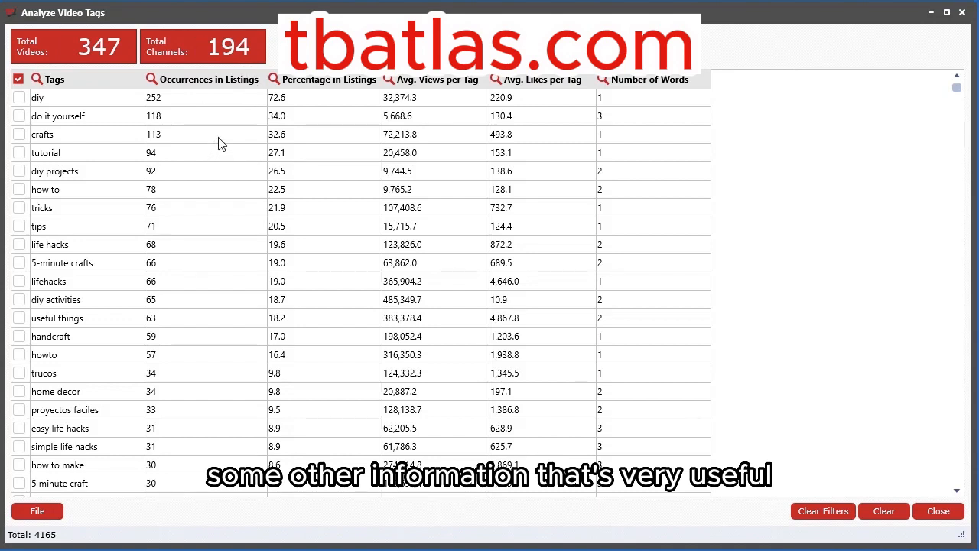
# - Examine the most common tags in the analysis, from "diy" and "do it yourself" down to "diy projects"
pyautogui.click(64, 100)
pyautogui.click(80, 119)
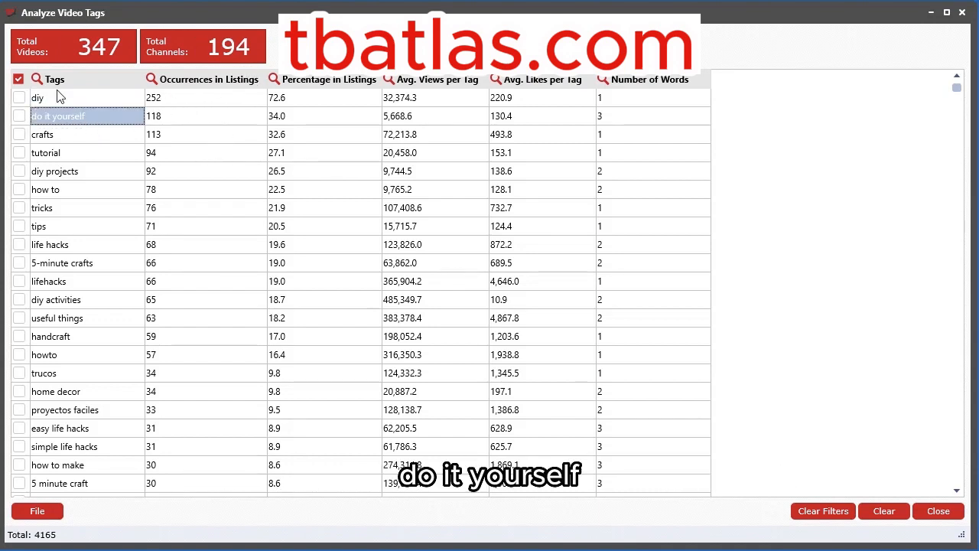
pyautogui.click(56, 97)
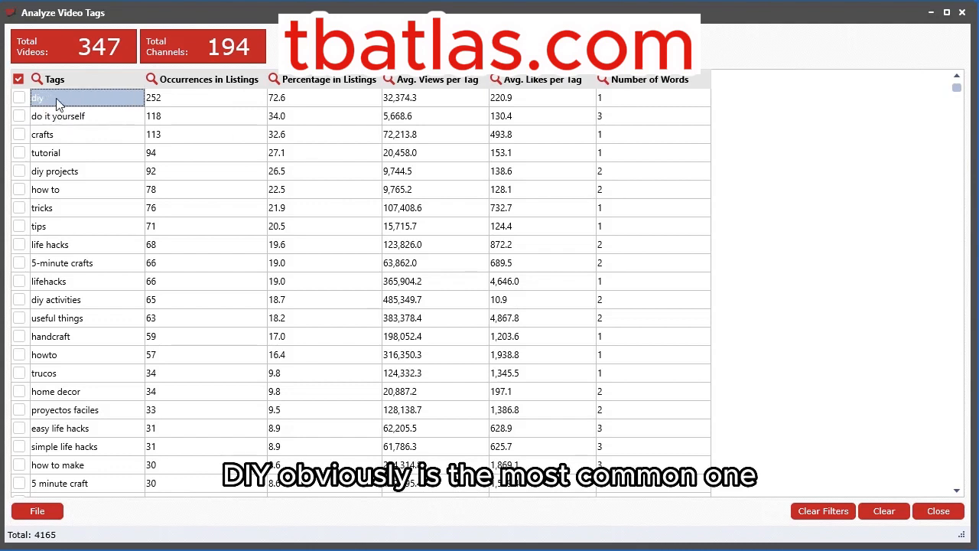
pyautogui.click(74, 140)
pyautogui.click(73, 157)
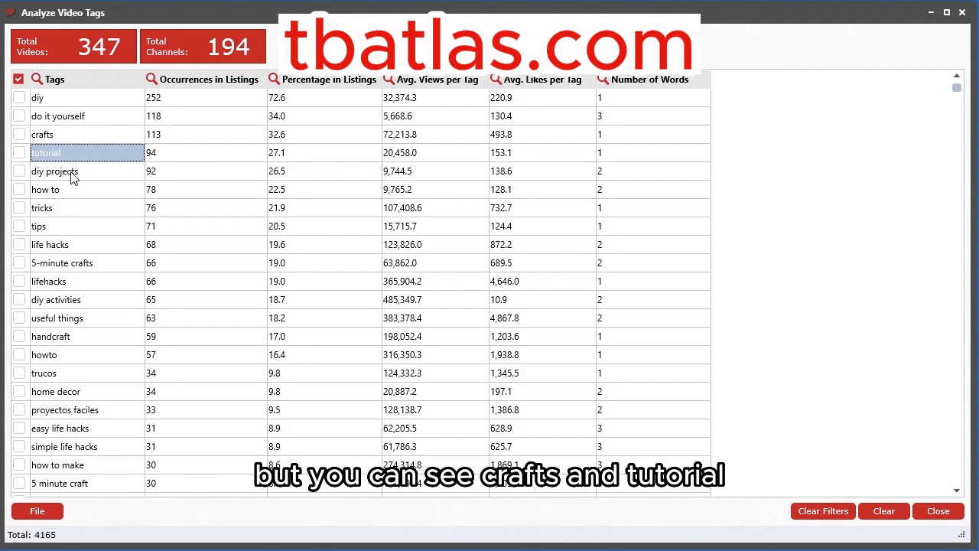
pyautogui.click(74, 173)
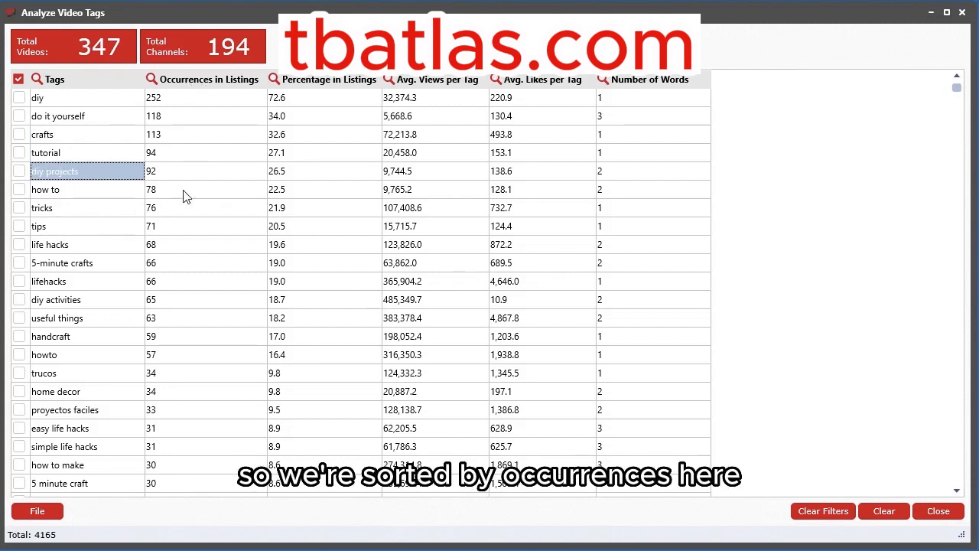
# - Sort the tags by occurrences in descending order and examine the "diy" tag's occurrences, percentage in listings and average views
pyautogui.click(191, 84)
pyautogui.click(191, 83)
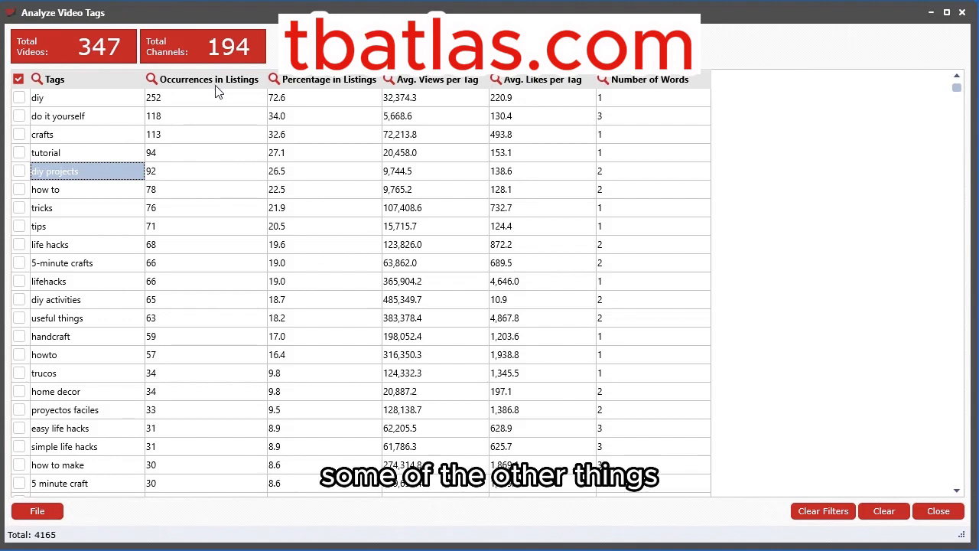
pyautogui.click(188, 103)
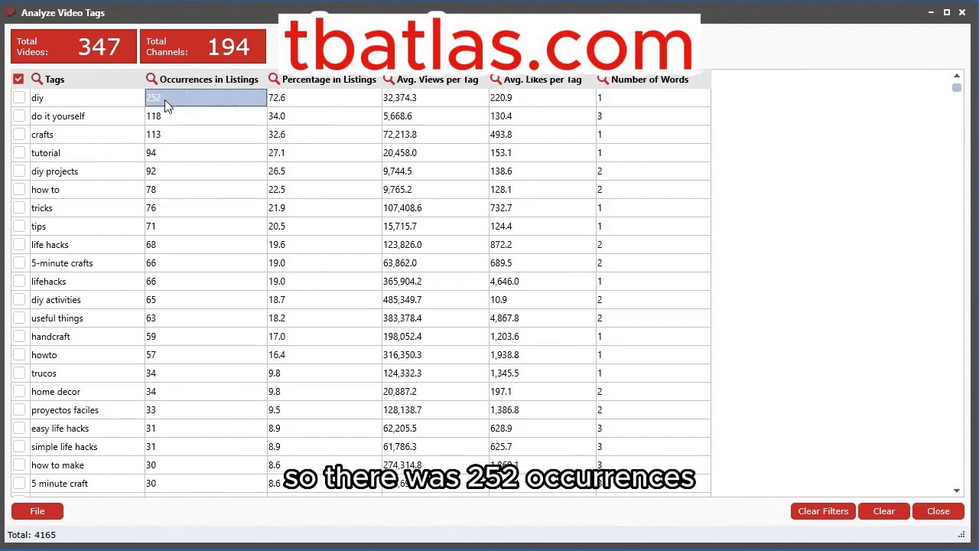
pyautogui.click(306, 102)
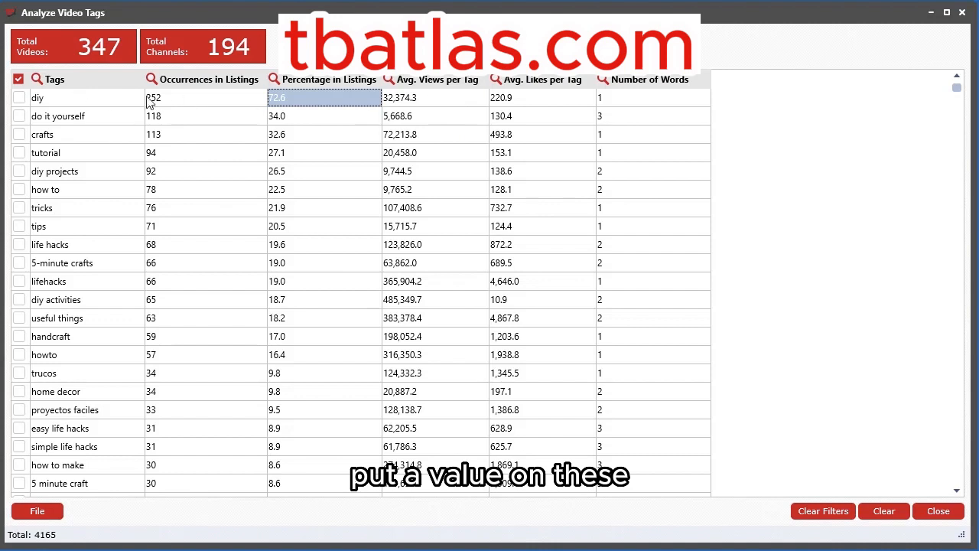
pyautogui.click(49, 103)
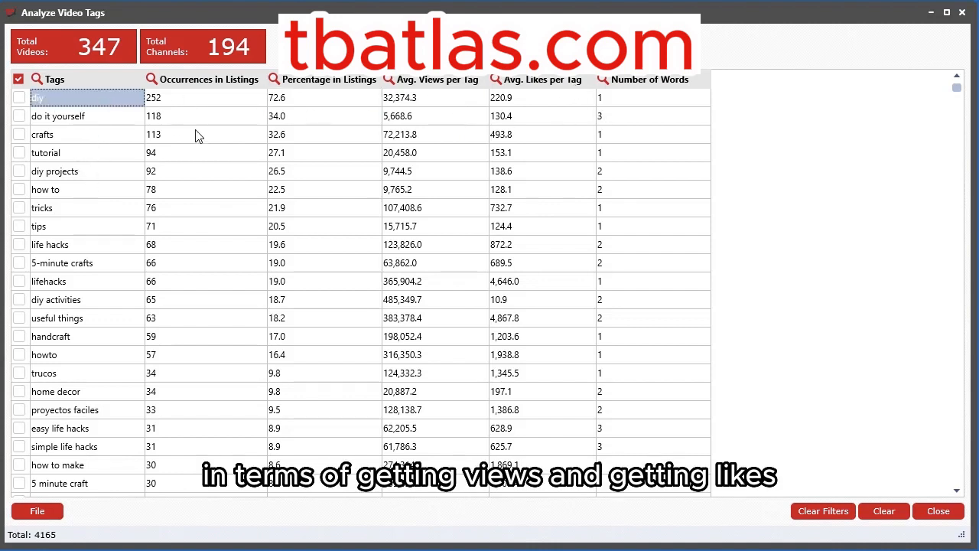
pyautogui.click(418, 99)
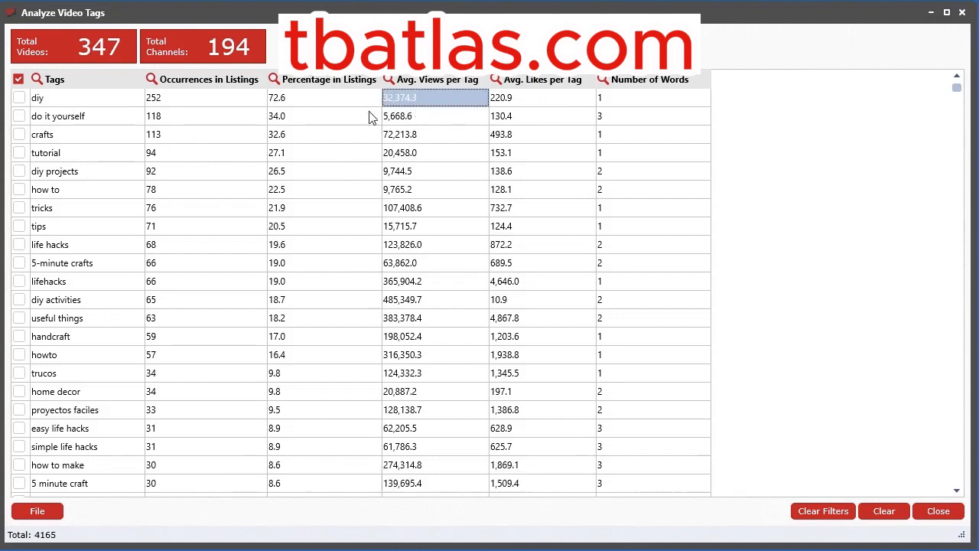
# - Move the tag analysis window out of the way and examine the first listed video's title, tags, views and likes
pyautogui.moveTo(433, 13); pyautogui.dragTo(476, 456)
pyautogui.click(668, 143)
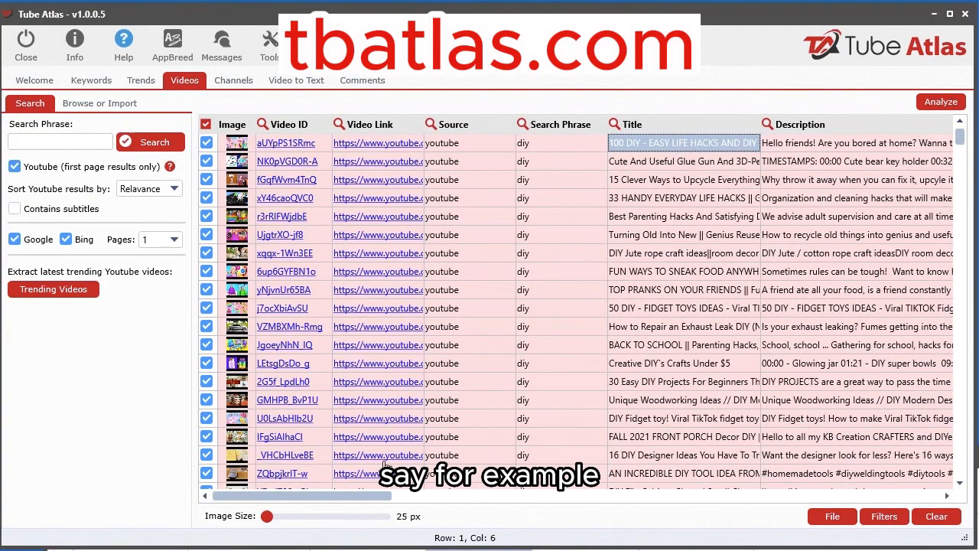
pyautogui.moveTo(369, 497); pyautogui.dragTo(935, 507)
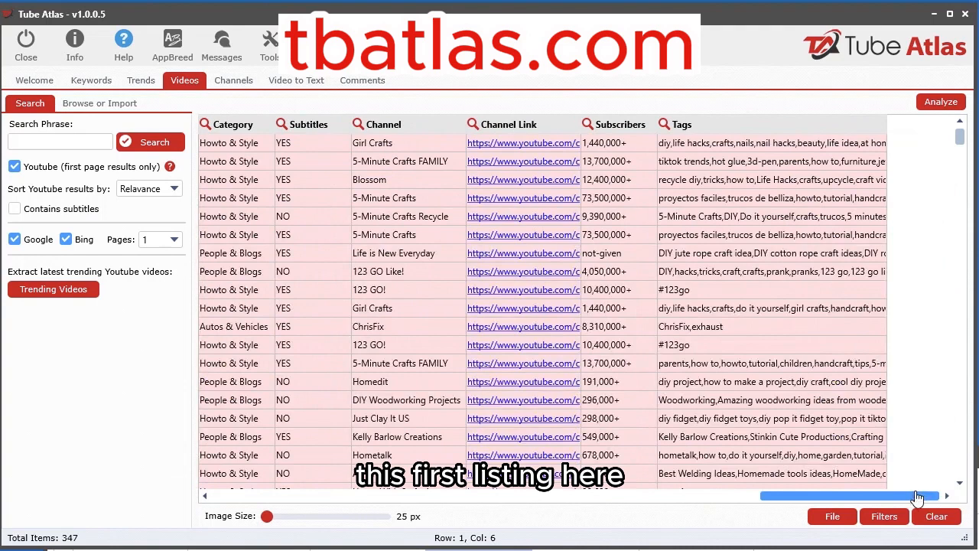
pyautogui.click(741, 144)
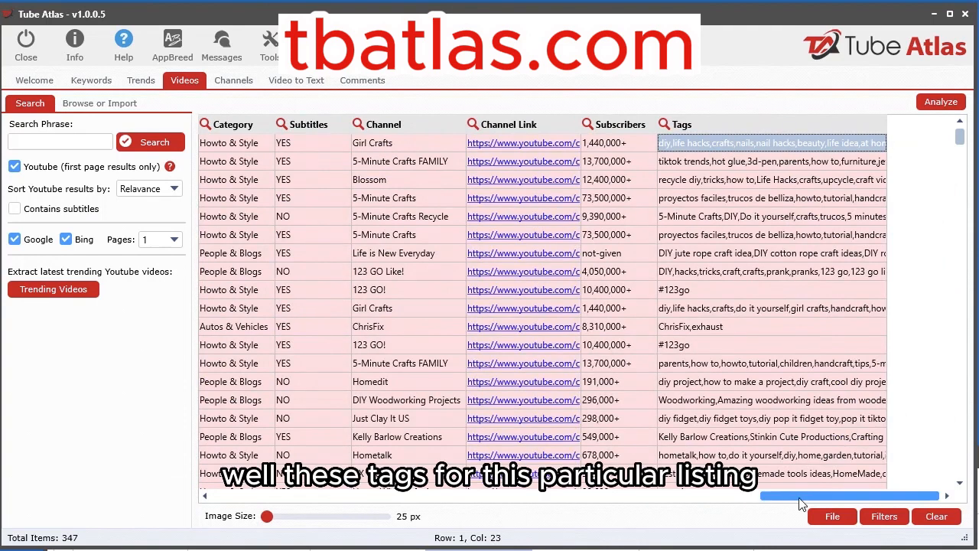
pyautogui.moveTo(796, 504); pyautogui.dragTo(534, 510)
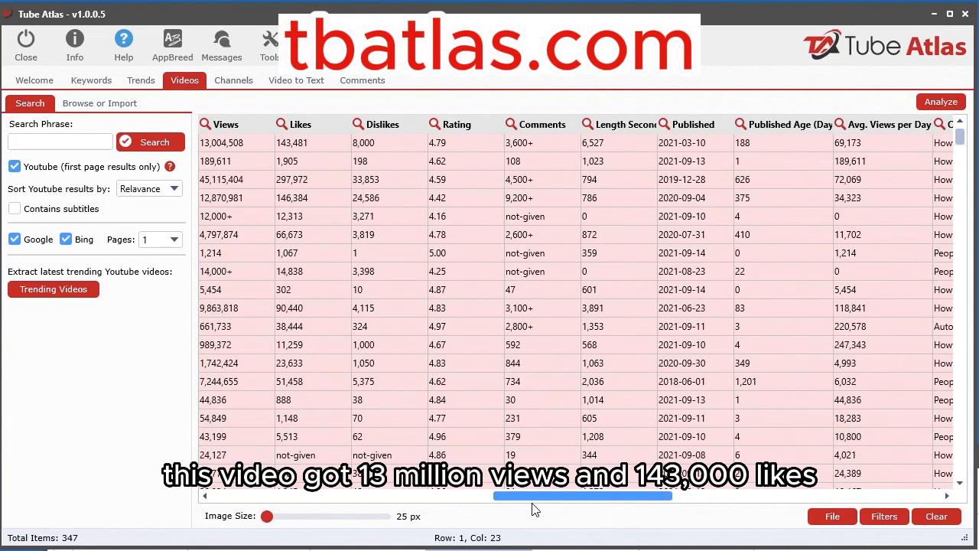
pyautogui.click(224, 142)
pyautogui.doubleClick(303, 143)
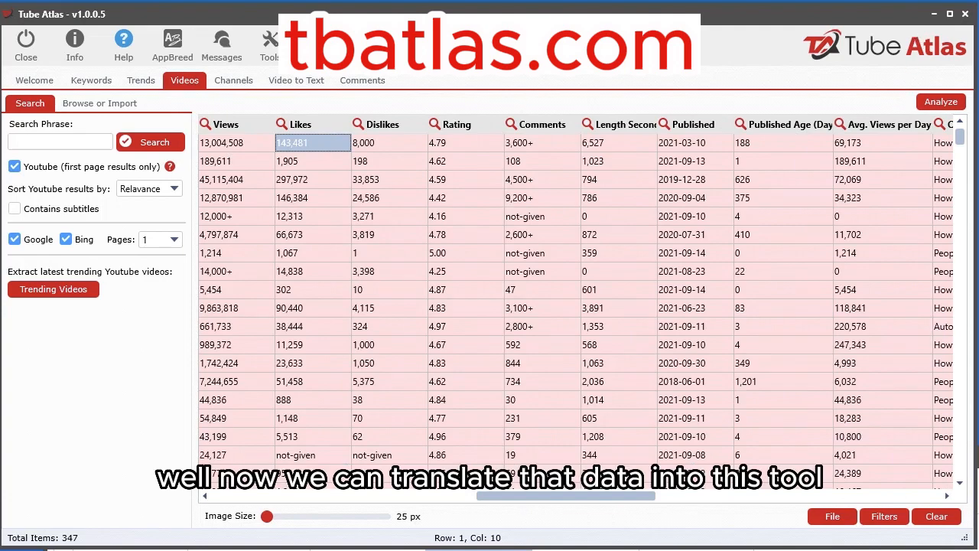
# - Bring the tag analysis window back into view and sort the tags by average views per tag in descending order
pyautogui.click(976, 457)
pyautogui.moveTo(762, 462); pyautogui.dragTo(650, 2)
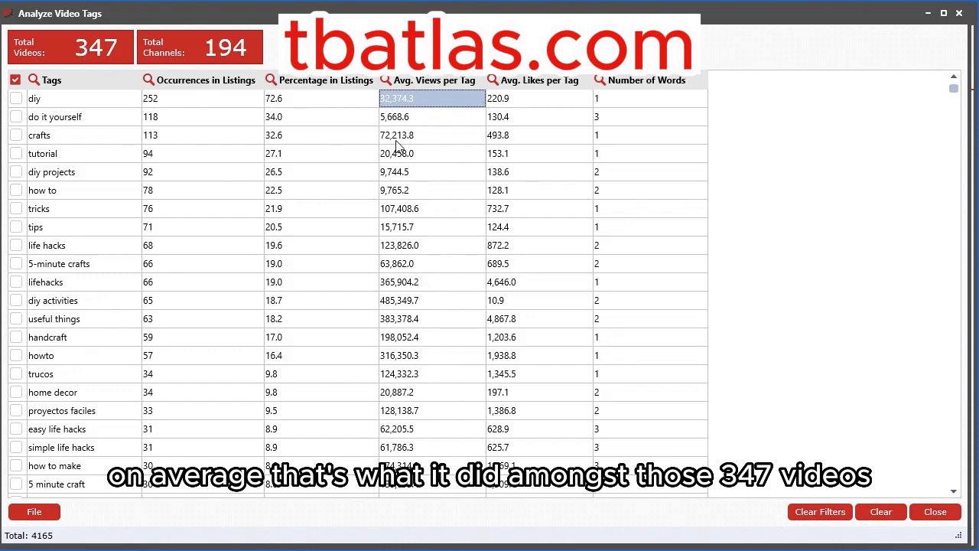
pyautogui.click(438, 80)
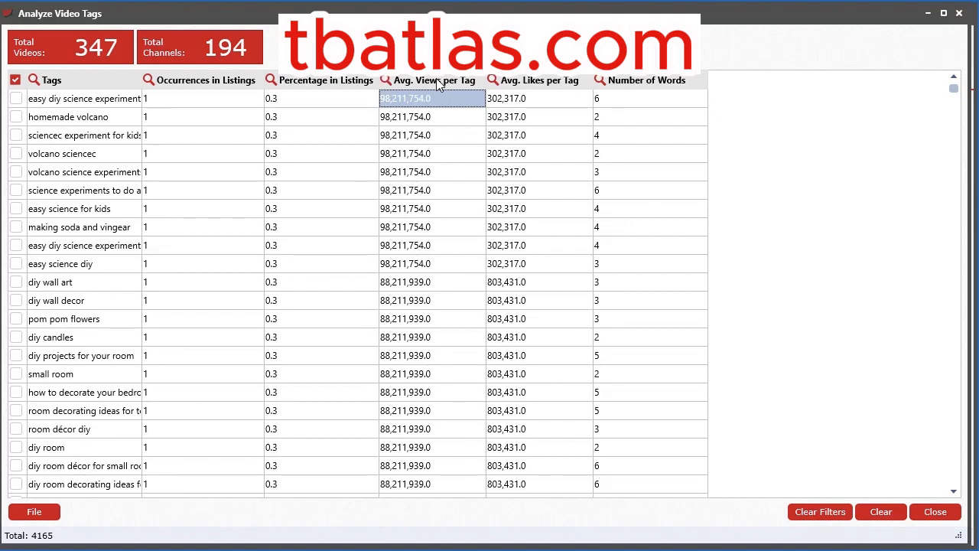
pyautogui.click(437, 80)
pyautogui.click(436, 78)
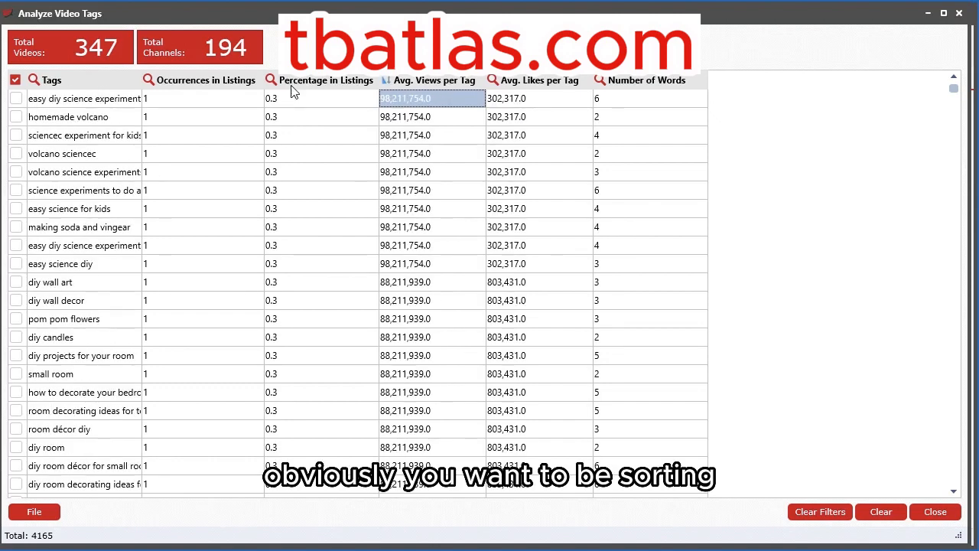
# - Filter the tags to those with more than 50 occurrences in listings
pyautogui.click(148, 80)
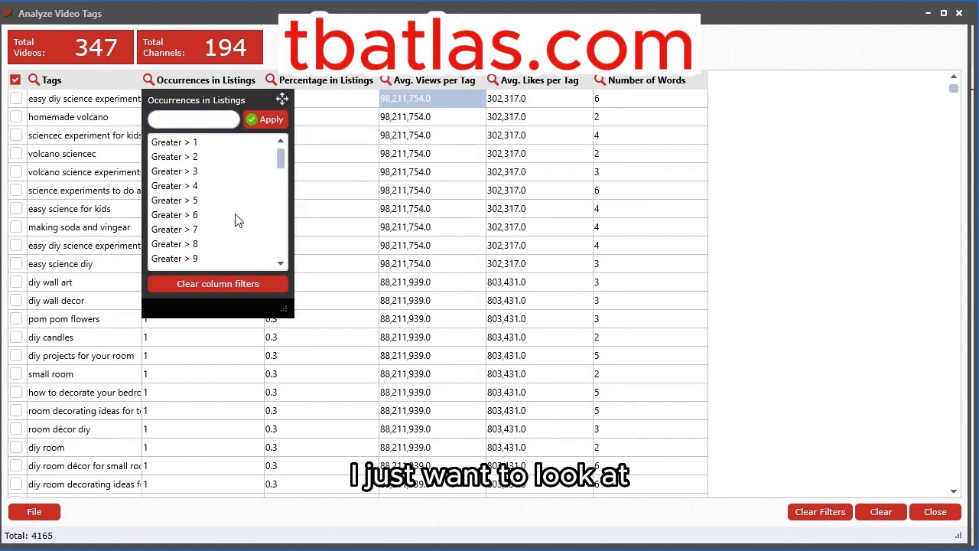
pyautogui.click(214, 406)
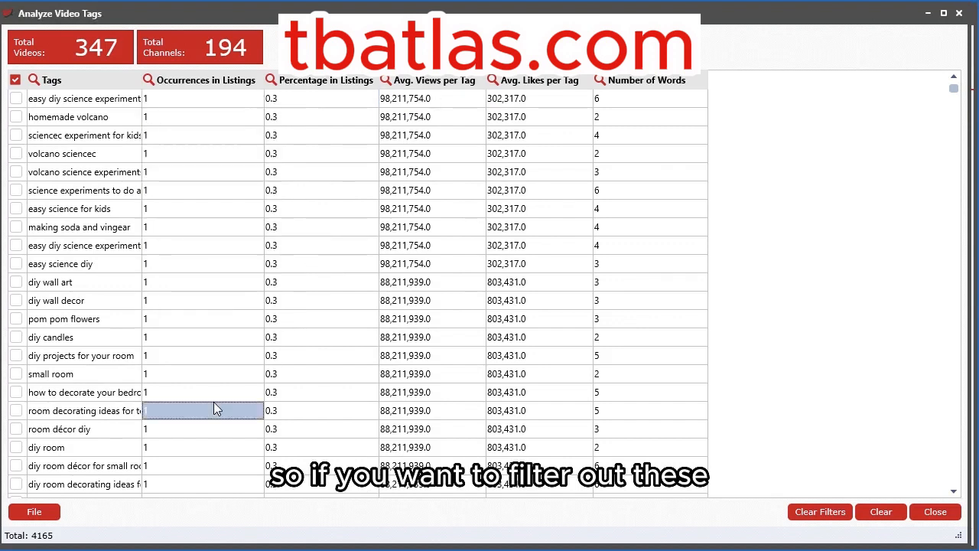
pyautogui.click(149, 80)
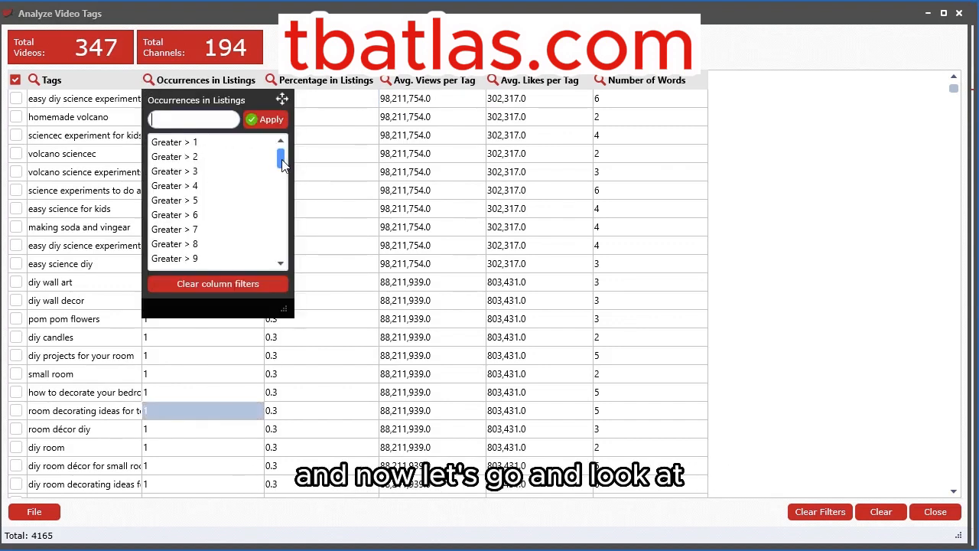
pyautogui.scroll(-3, 282, 166)
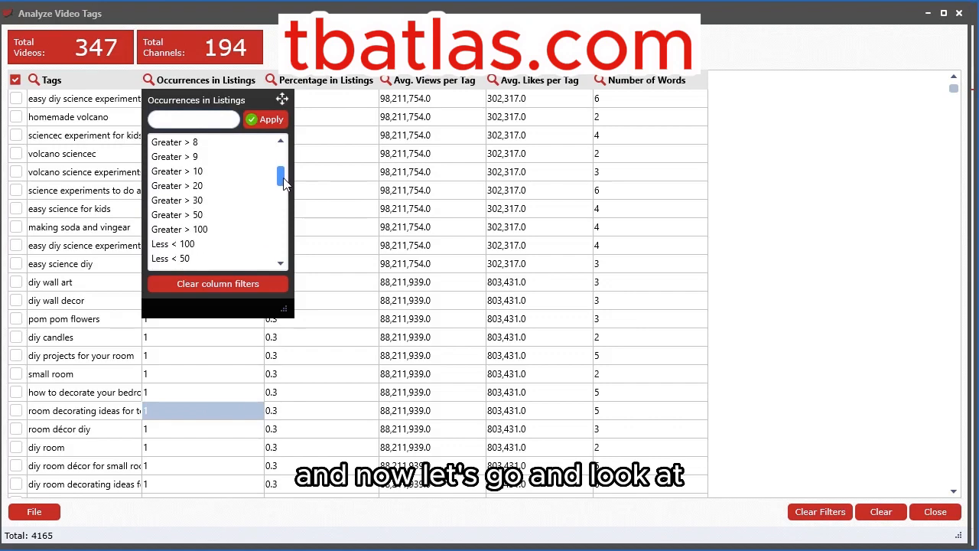
pyautogui.click(174, 210)
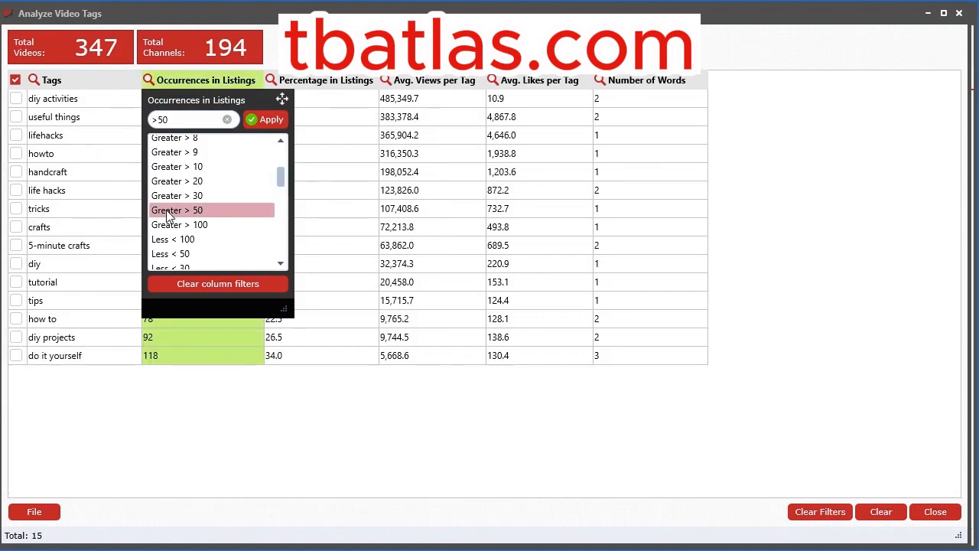
pyautogui.click(280, 440)
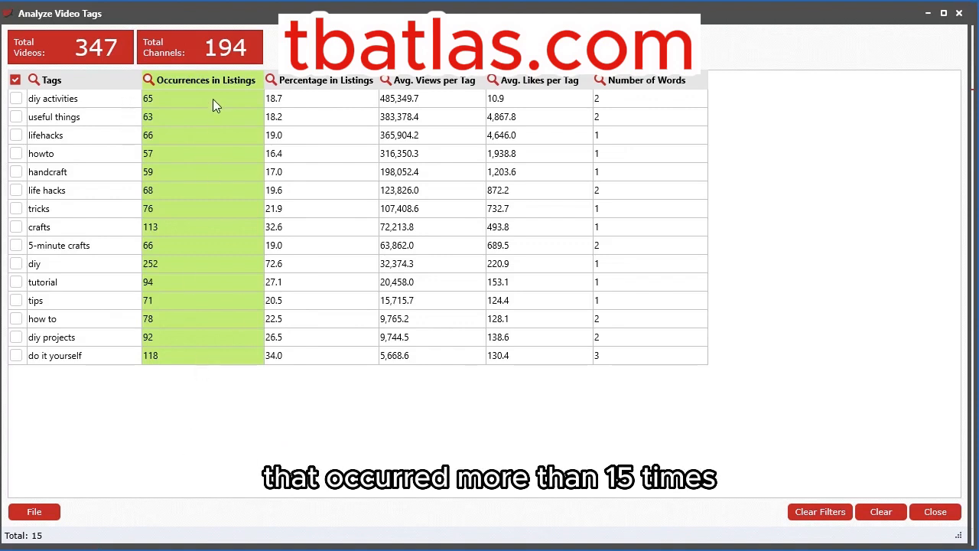
pyautogui.click(148, 81)
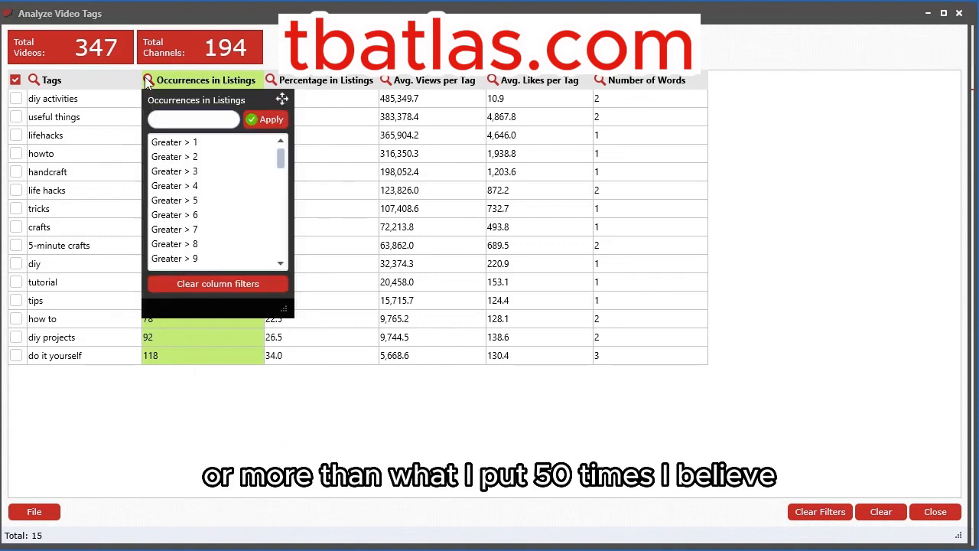
pyautogui.moveTo(281, 158)
pyautogui.mouseDown()
pyautogui.moveTo(281, 182)
pyautogui.moveTo(282, 143)
pyautogui.mouseUp()
pyautogui.click(374, 213)
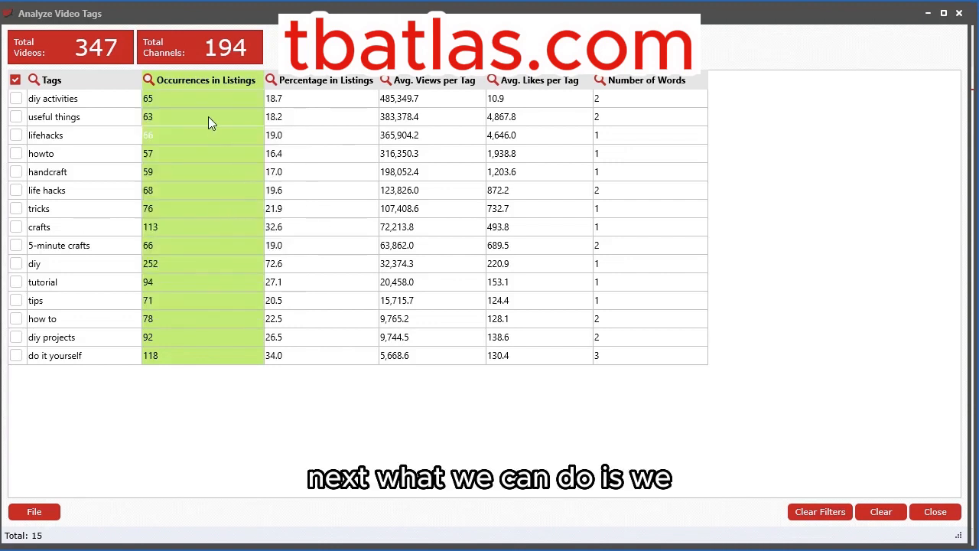
# - Sort the filtered tags by average views per tag in descending order and examine the "diy activities" and "diy" tags
pyautogui.click(438, 84)
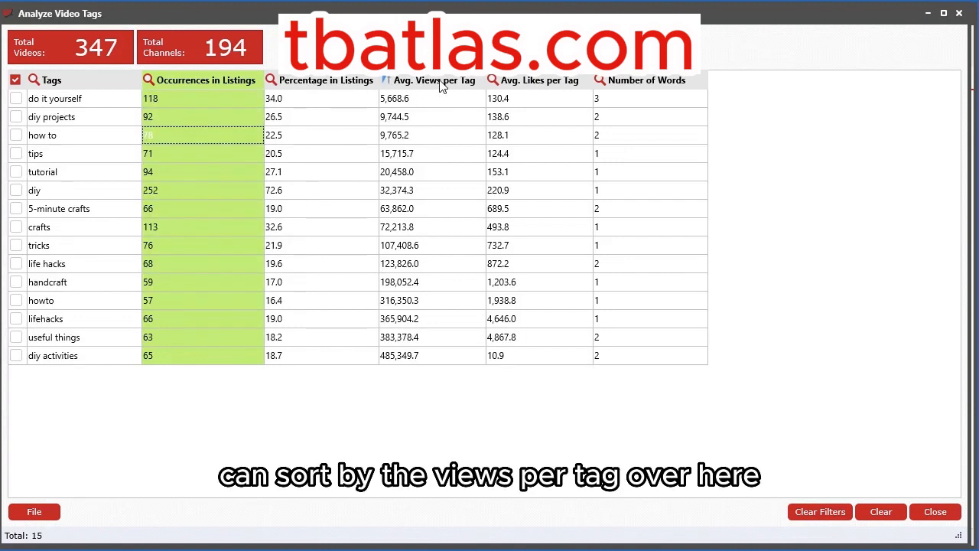
pyautogui.click(440, 86)
pyautogui.click(442, 99)
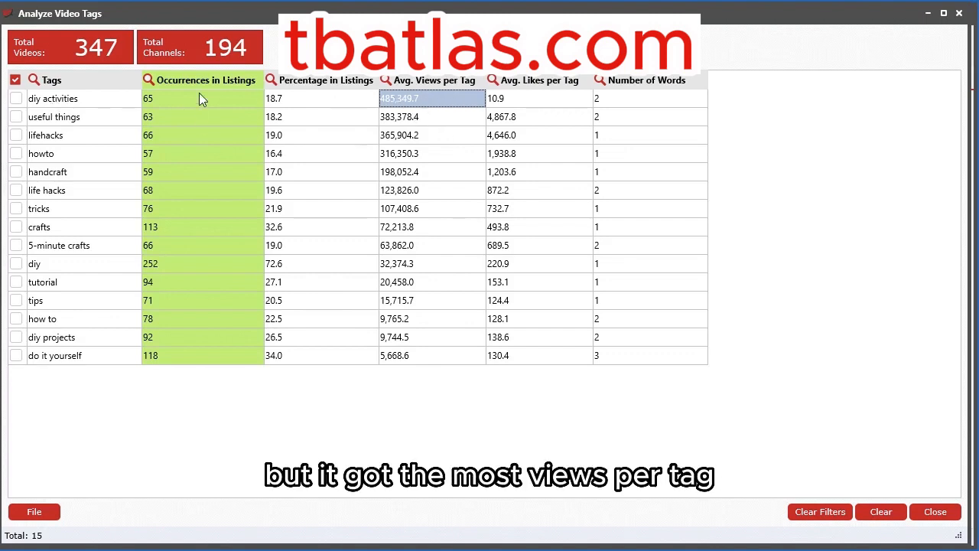
pyautogui.click(75, 103)
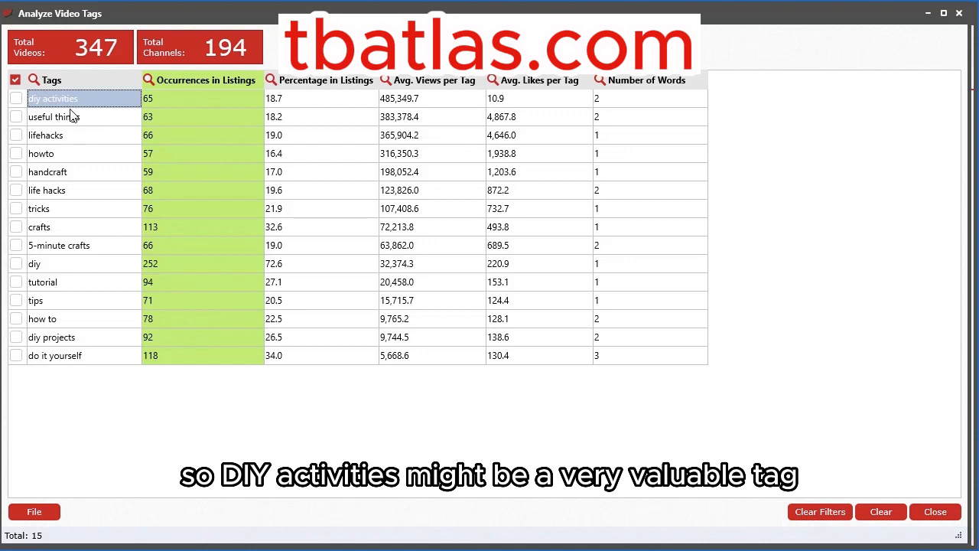
pyautogui.click(74, 269)
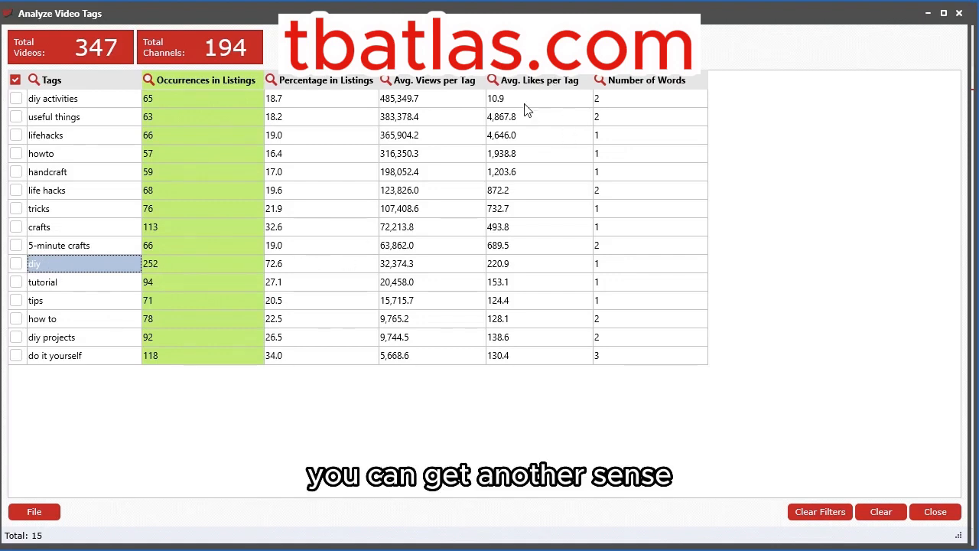
# - Sort the tags by average likes per tag in descending order and examine "useful things", "lifehacks" and "howto"
pyautogui.click(550, 102)
pyautogui.click(535, 82)
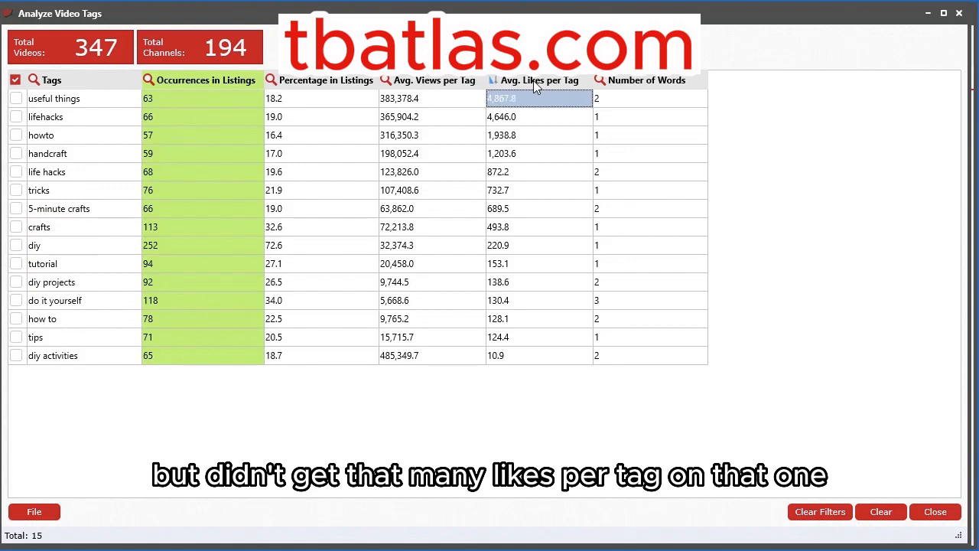
pyautogui.click(535, 82)
pyautogui.click(536, 81)
pyautogui.click(88, 101)
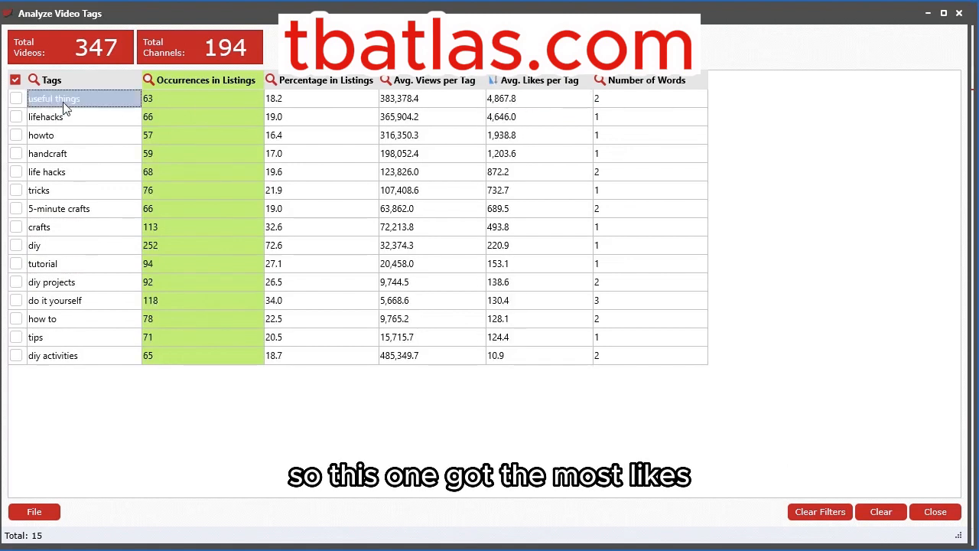
pyautogui.click(86, 120)
pyautogui.click(81, 134)
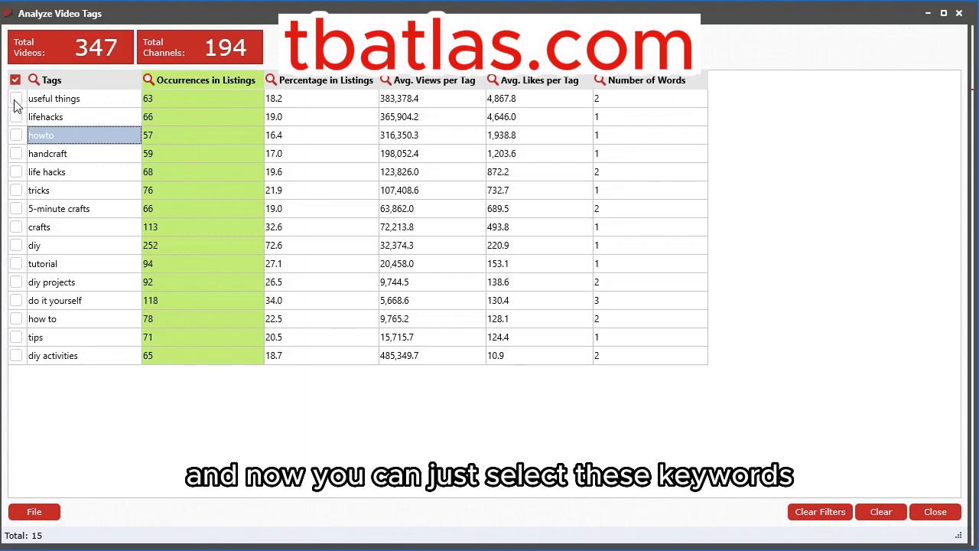
# - Select the cells of all the filtered tags, from "useful things" to "diy activities"
pyautogui.click(98, 99)
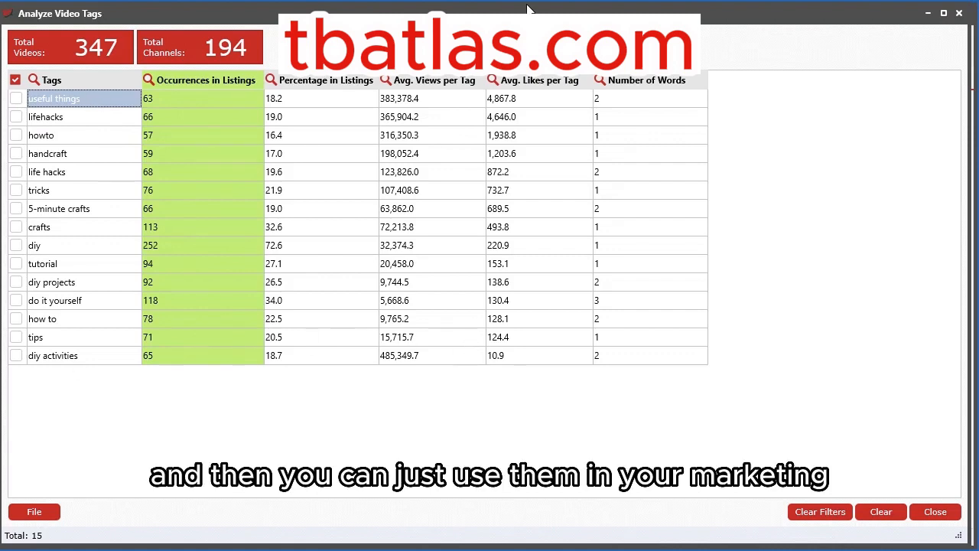
pyautogui.keyDown('ctrl'); pyautogui.click(82, 117); pyautogui.keyUp('ctrl')
pyautogui.keyDown('ctrl'); pyautogui.click(90, 153); pyautogui.keyUp('ctrl')
pyautogui.keyDown('ctrl'); pyautogui.click(92, 172); pyautogui.keyUp('ctrl')
pyautogui.keyDown('ctrl'); pyautogui.click(92, 185); pyautogui.keyUp('ctrl')
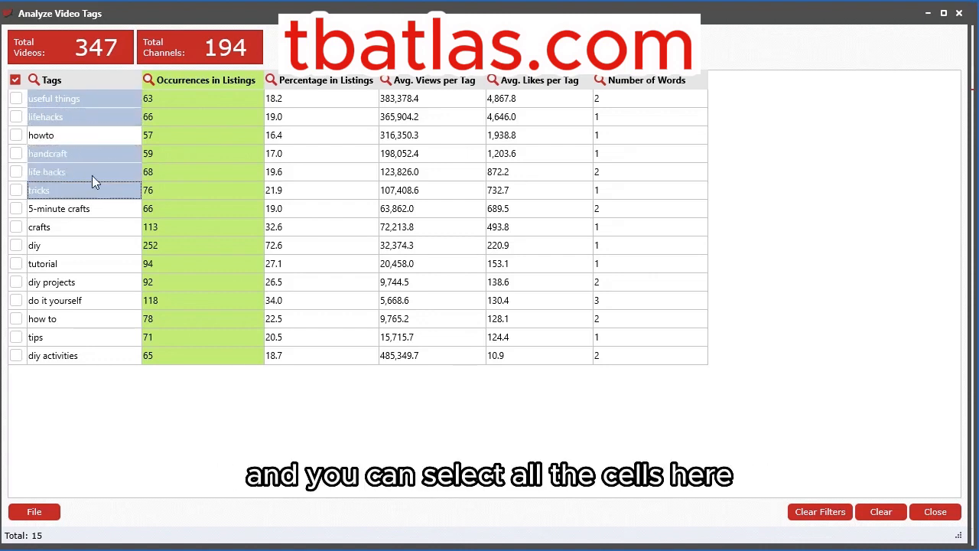
pyautogui.keyDown('ctrl'); pyautogui.click(90, 136); pyautogui.keyUp('ctrl')
pyautogui.keyDown('ctrl'); pyautogui.click(88, 212); pyautogui.keyUp('ctrl')
pyautogui.keyDown('ctrl'); pyautogui.click(89, 229); pyautogui.keyUp('ctrl')
pyautogui.keyDown('ctrl'); pyautogui.click(92, 247); pyautogui.keyUp('ctrl')
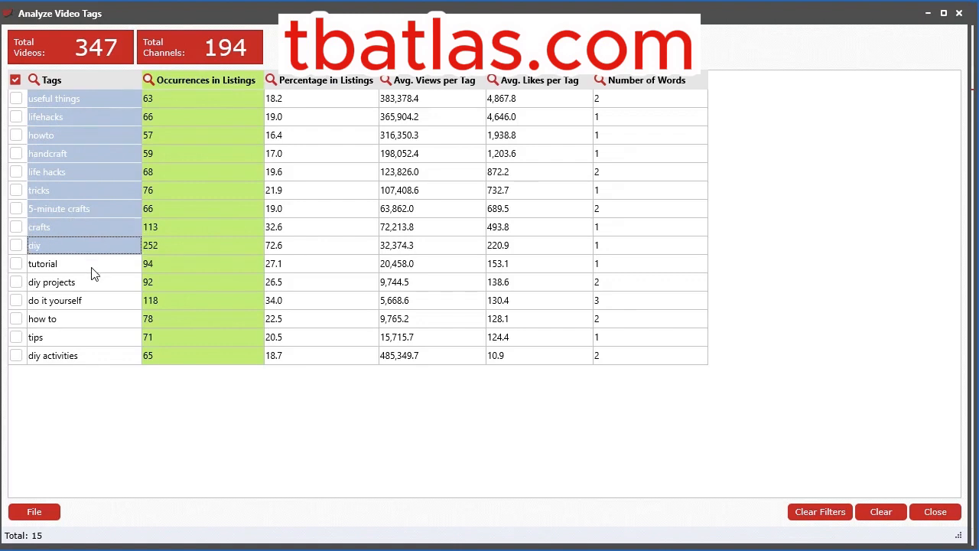
pyautogui.keyDown('ctrl'); pyautogui.click(94, 264); pyautogui.keyUp('ctrl')
pyautogui.keyDown('ctrl'); pyautogui.click(93, 283); pyautogui.keyUp('ctrl')
pyautogui.keyDown('ctrl'); pyautogui.click(92, 301); pyautogui.keyUp('ctrl')
pyautogui.keyDown('ctrl'); pyautogui.click(91, 320); pyautogui.keyUp('ctrl')
pyautogui.keyDown('ctrl'); pyautogui.click(91, 336); pyautogui.keyUp('ctrl')
pyautogui.keyDown('ctrl'); pyautogui.click(92, 358); pyautogui.keyUp('ctrl')
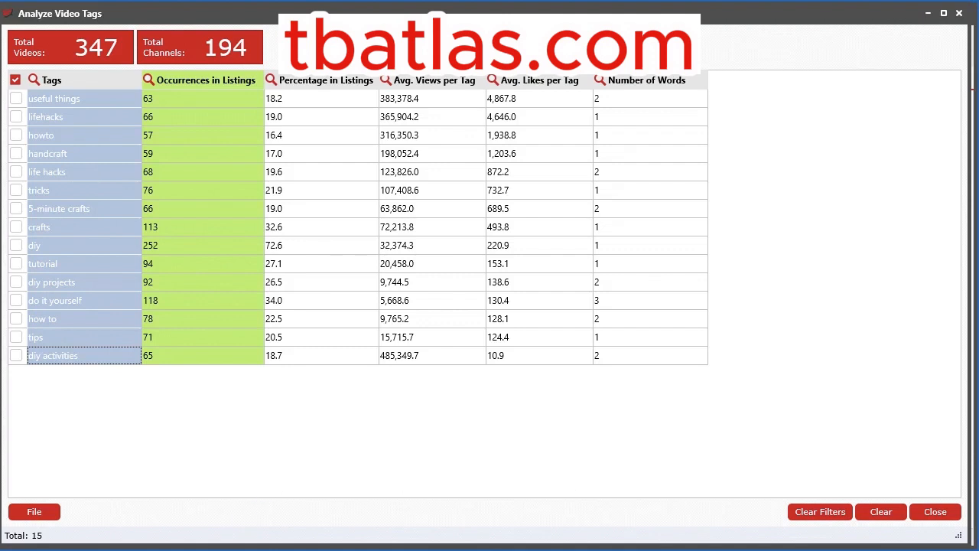
# - Switch to an empty Notepad document and paste the copied tags into it
pyautogui.click(483, 549)
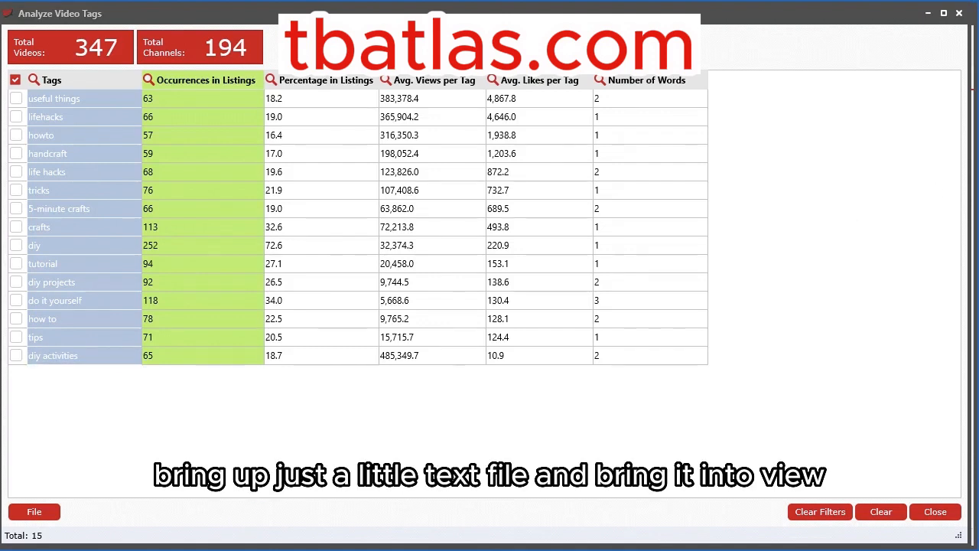
pyautogui.rightClick(197, 102)
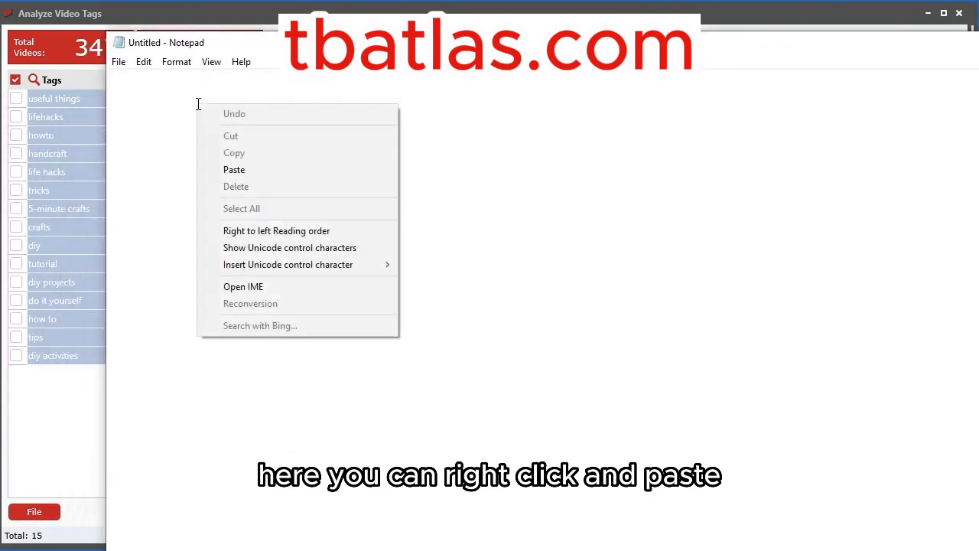
pyautogui.click(260, 171)
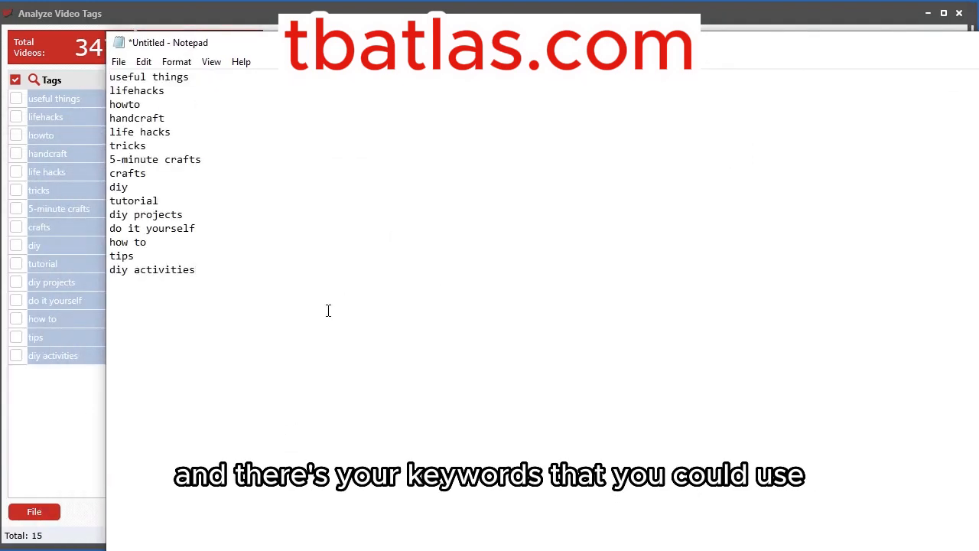
# - Move the Notepad window with the pasted tags aside until the whole tag analysis table is uncovered
pyautogui.moveTo(400, 52); pyautogui.dragTo(532, 90)
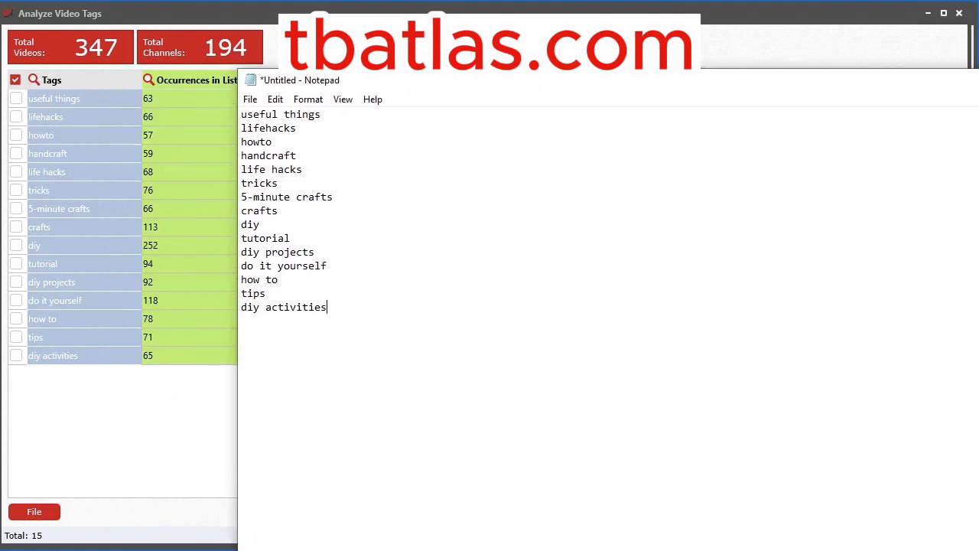
pyautogui.moveTo(678, 81); pyautogui.dragTo(734, 140)
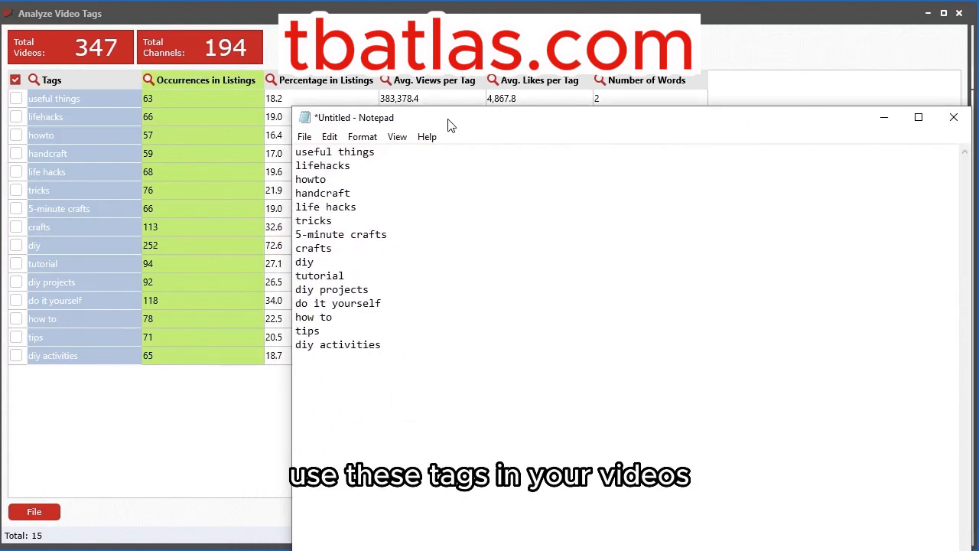
pyautogui.moveTo(450, 125); pyautogui.dragTo(848, 115)
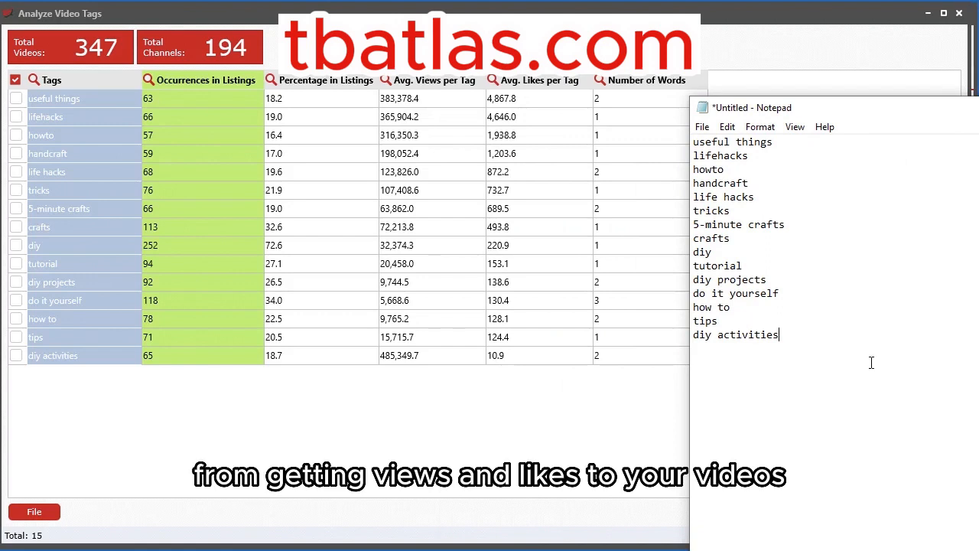
pyautogui.moveTo(841, 121); pyautogui.dragTo(978, 116)
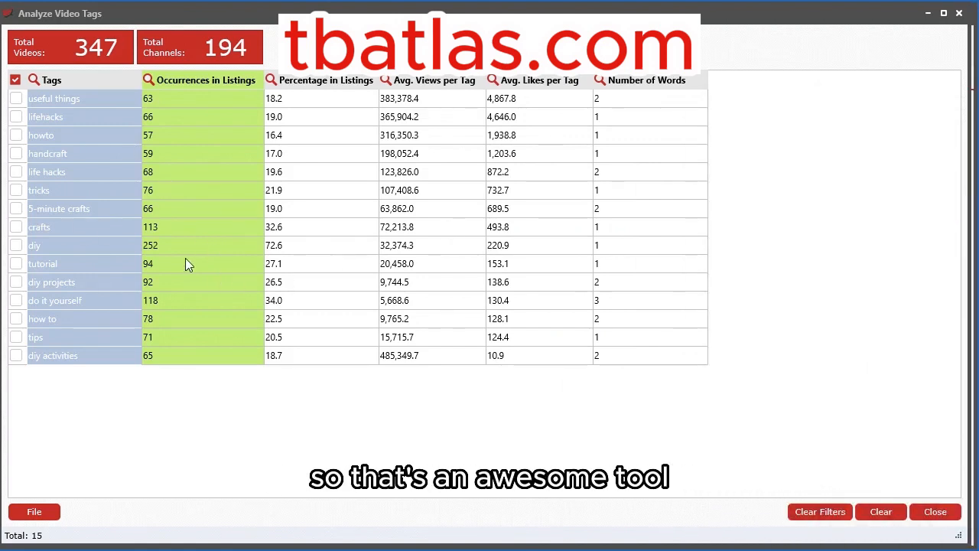
# - Move the tag analysis window partly aside and look through its options for saving and copying tags
pyautogui.moveTo(490, 16); pyautogui.dragTo(543, 0)
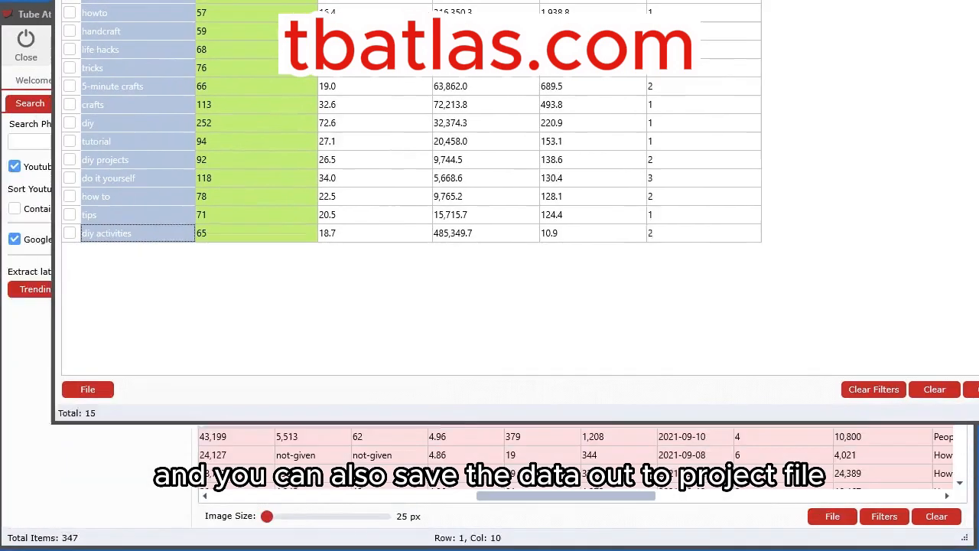
pyautogui.click(92, 389)
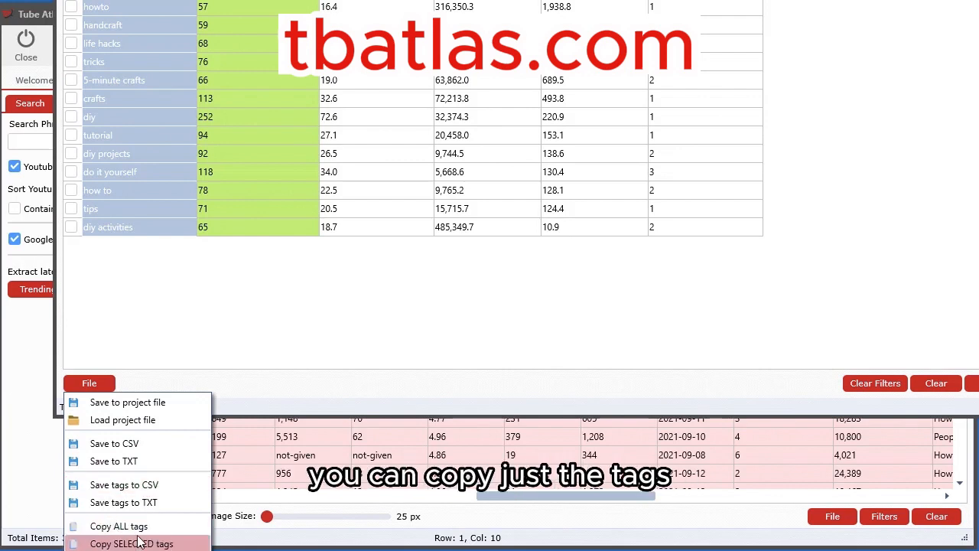
pyautogui.click(656, 3)
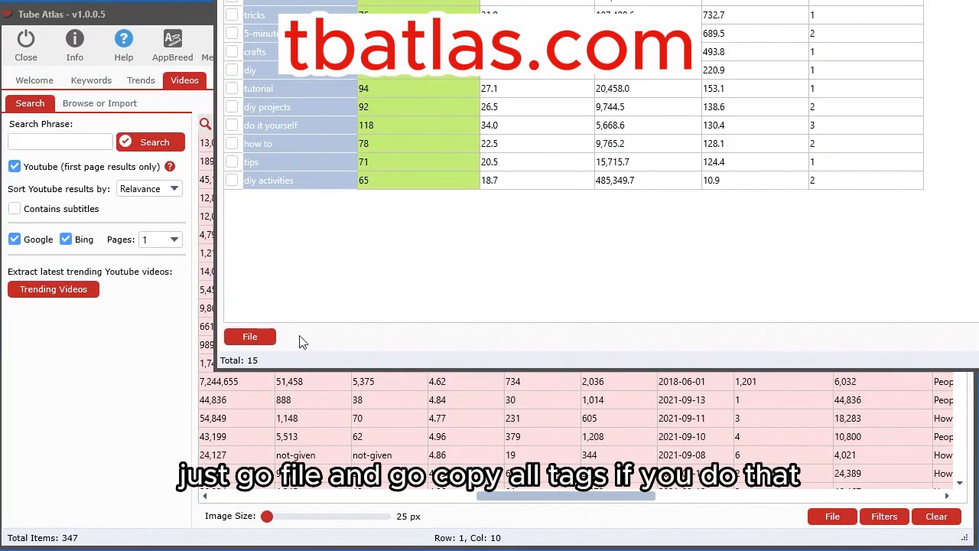
# - Copy all visible tags from the tag analysis and paste them below the existing list in Notepad
pyautogui.click(252, 335)
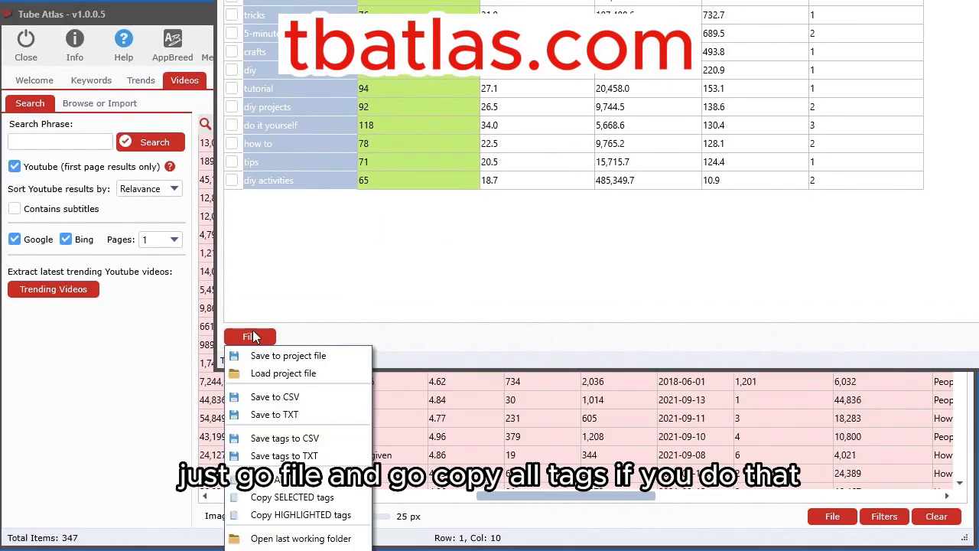
pyautogui.click(298, 479)
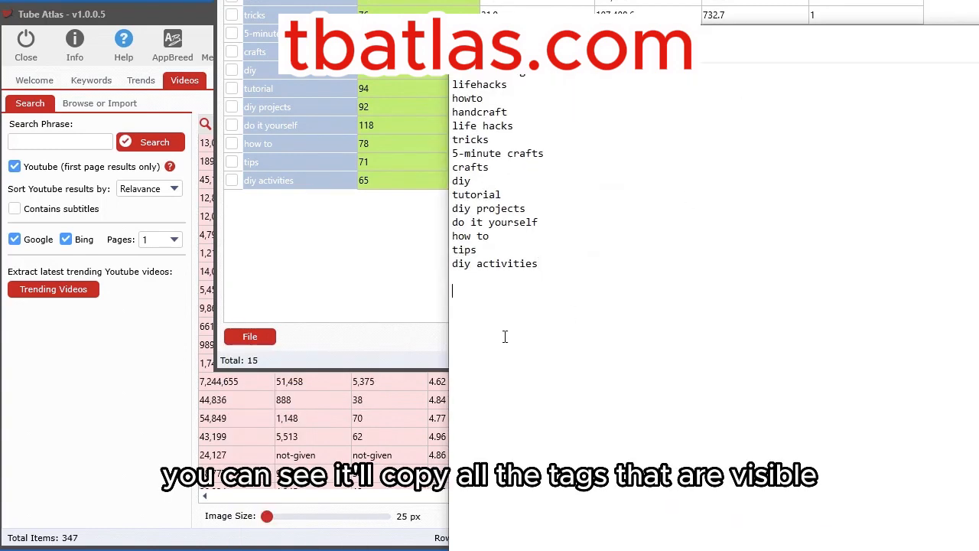
pyautogui.hotkey('ctrl', 'v')
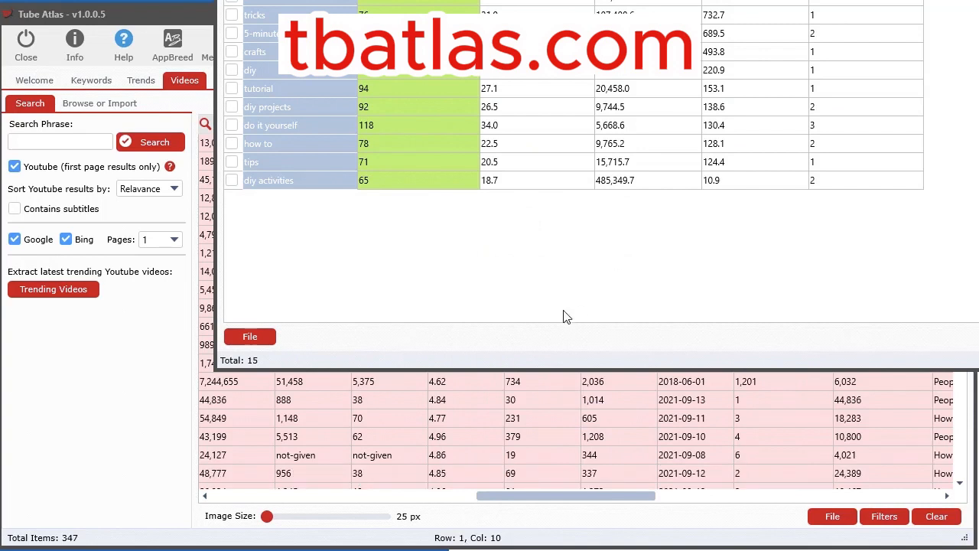
# - Tick the "how to" and "tips" tags and view the options for copying selected tags
pyautogui.click(249, 336)
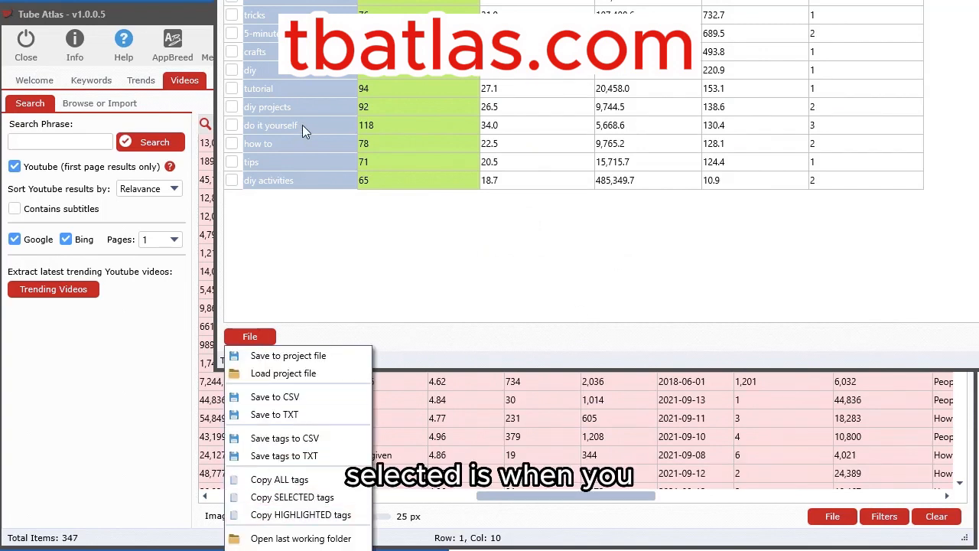
pyautogui.click(241, 159)
pyautogui.click(234, 161)
pyautogui.click(232, 145)
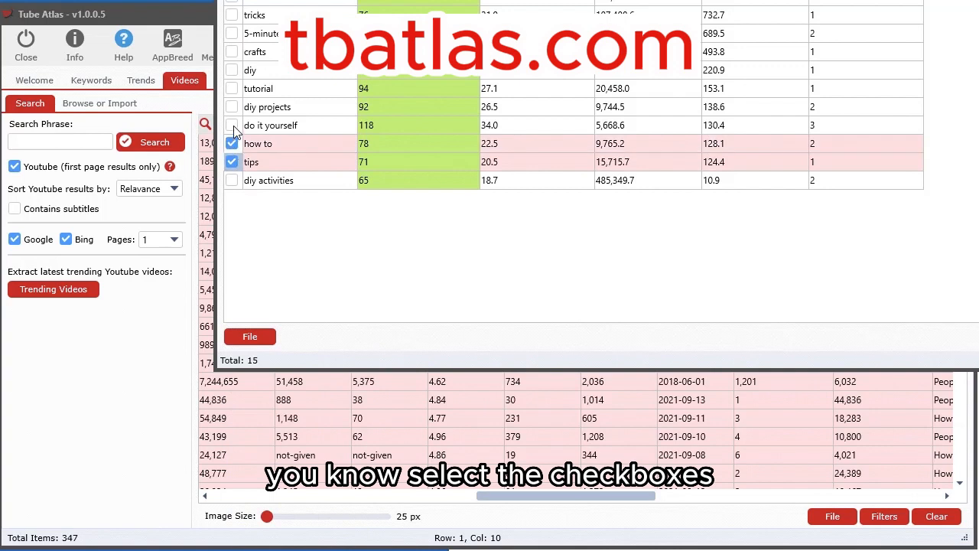
pyautogui.click(260, 338)
# - Highlight the "5-minute crafts", "diy" and "tutorial" tags and bring the tag analysis window back into full view
pyautogui.click(302, 34)
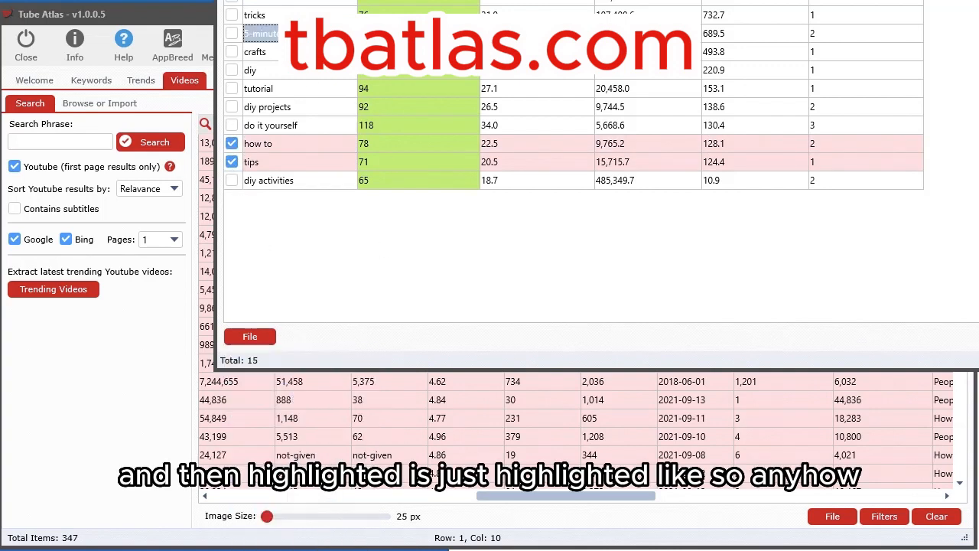
pyautogui.keyDown('ctrl'); pyautogui.click(309, 76); pyautogui.keyUp('ctrl')
pyautogui.keyDown('ctrl'); pyautogui.click(310, 88); pyautogui.keyUp('ctrl')
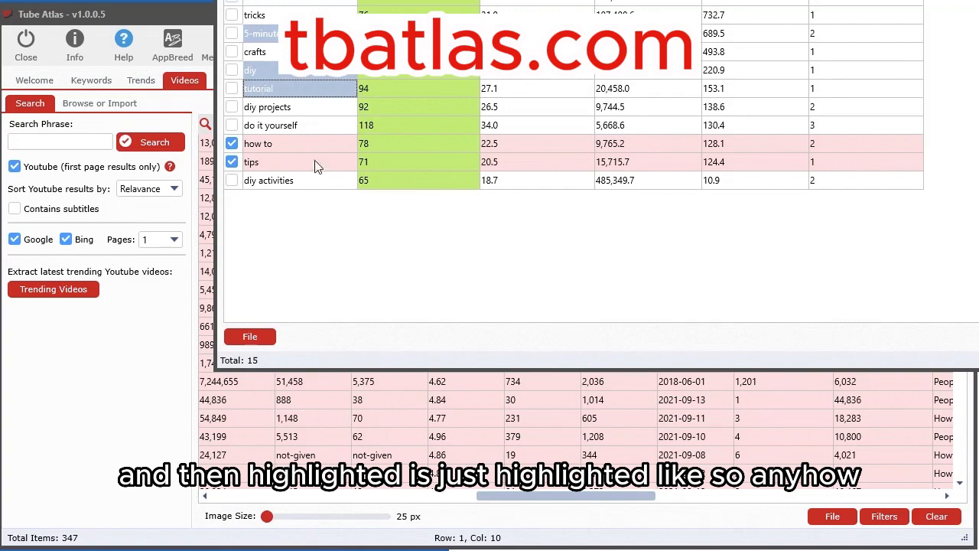
pyautogui.click(250, 340)
pyautogui.click(505, 308)
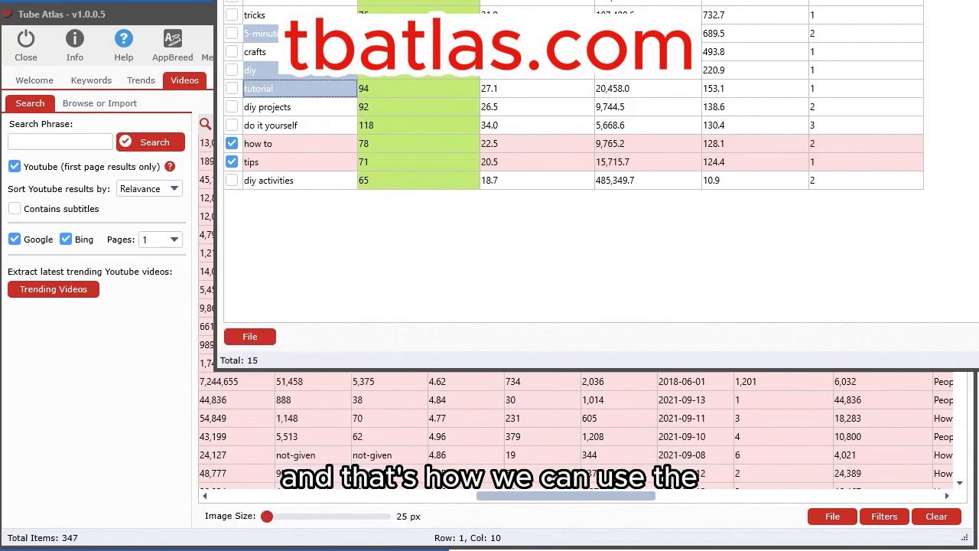
pyautogui.moveTo(703, 0); pyautogui.dragTo(490, 15)
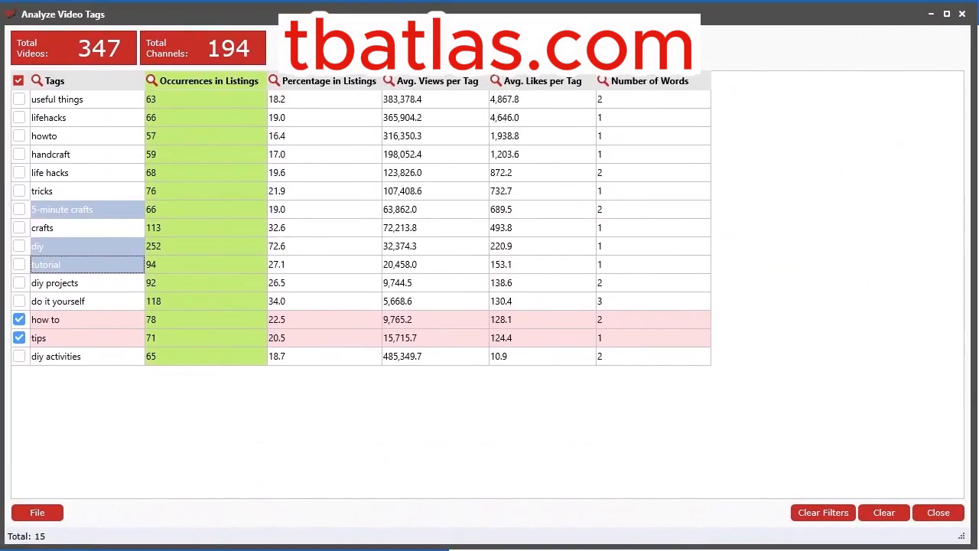